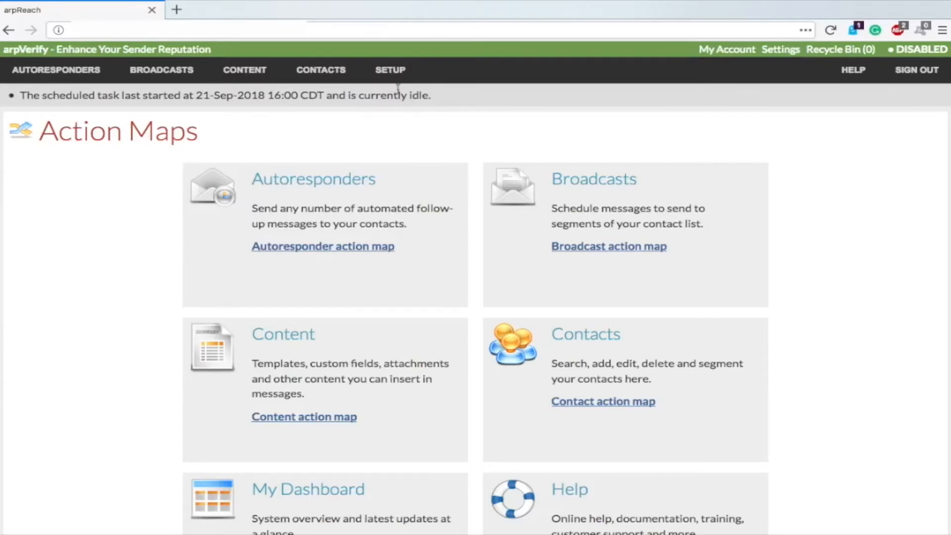
Step: Display the SETUP mega-menu with personas, ban lists, email systems, API keys and backup & restore
mouse_move(395, 71)
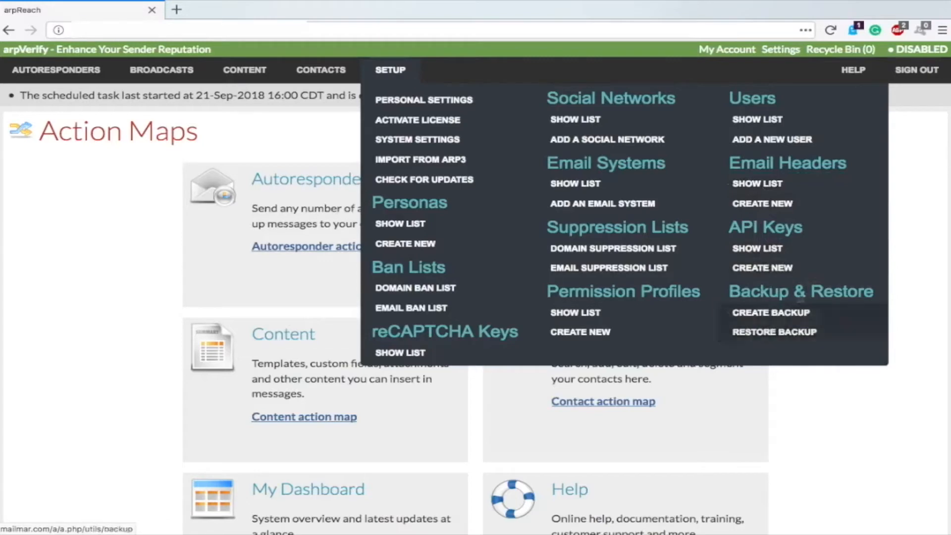
Step: Preview the Contacts, Content, Broadcasts and Autoresponders menus, then show the full autoresponders list
mouse_move(312, 77)
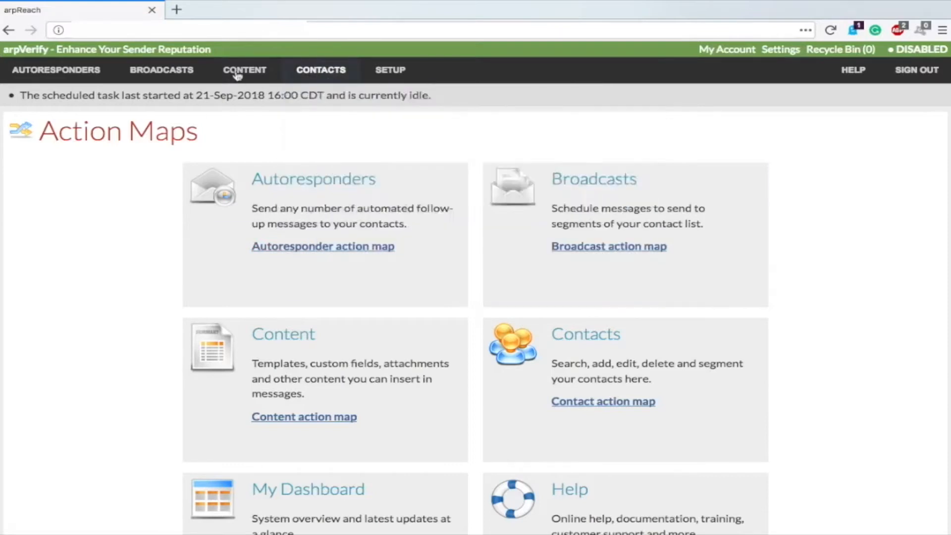
mouse_move(237, 74)
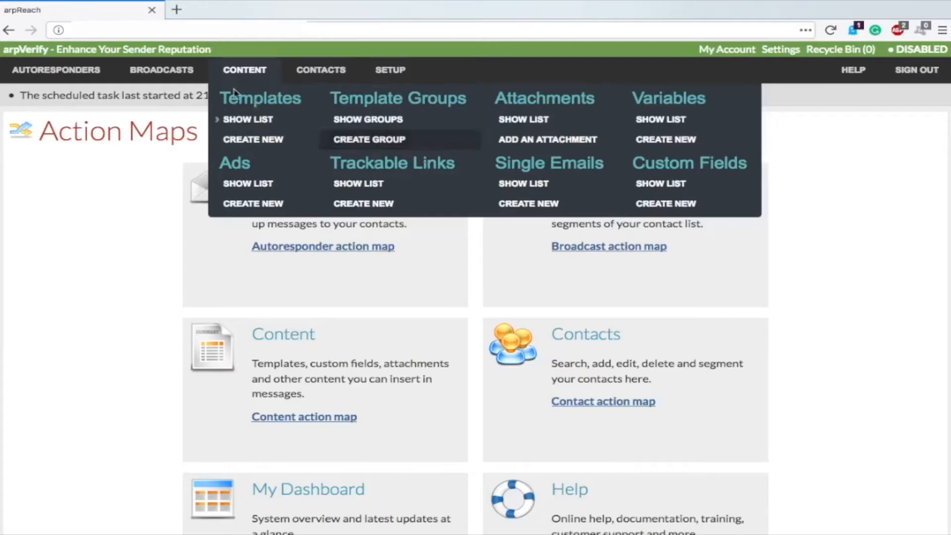
mouse_move(175, 76)
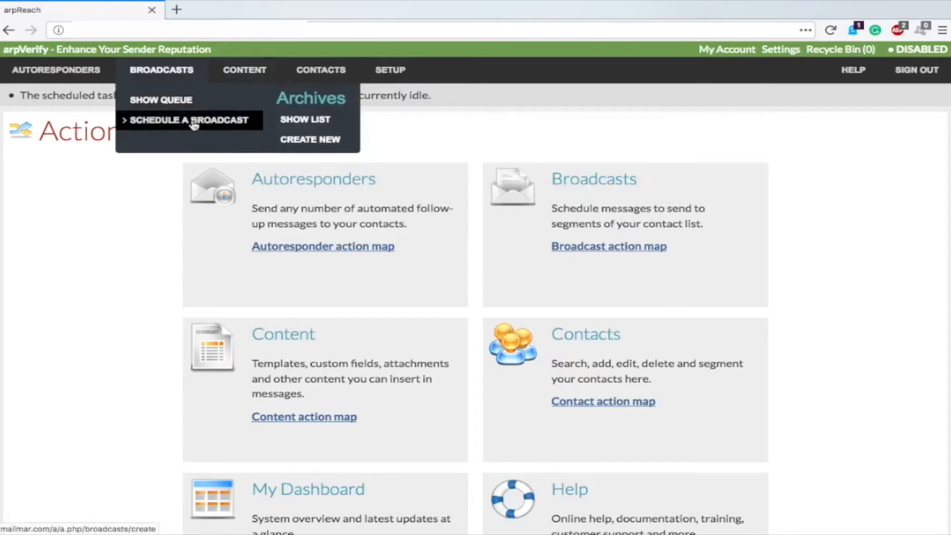
mouse_move(80, 74)
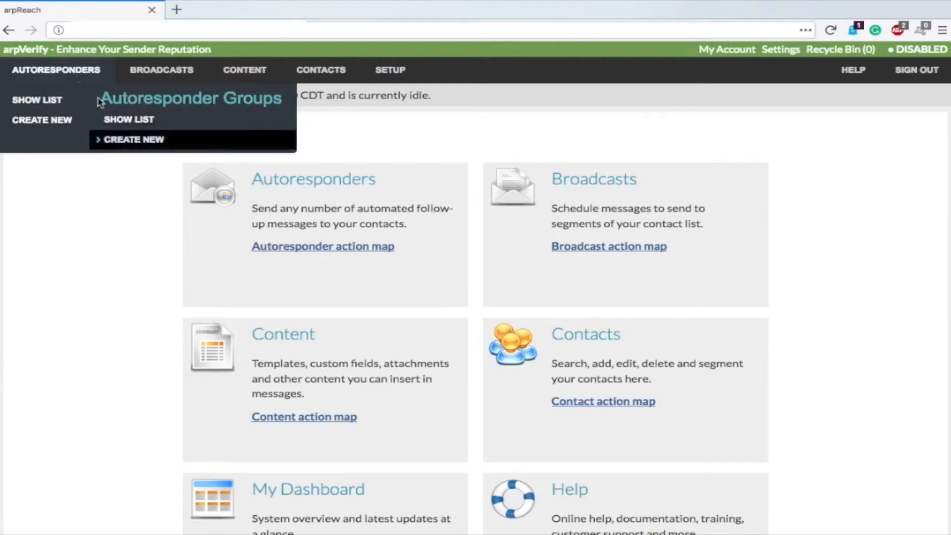
left_click(44, 101)
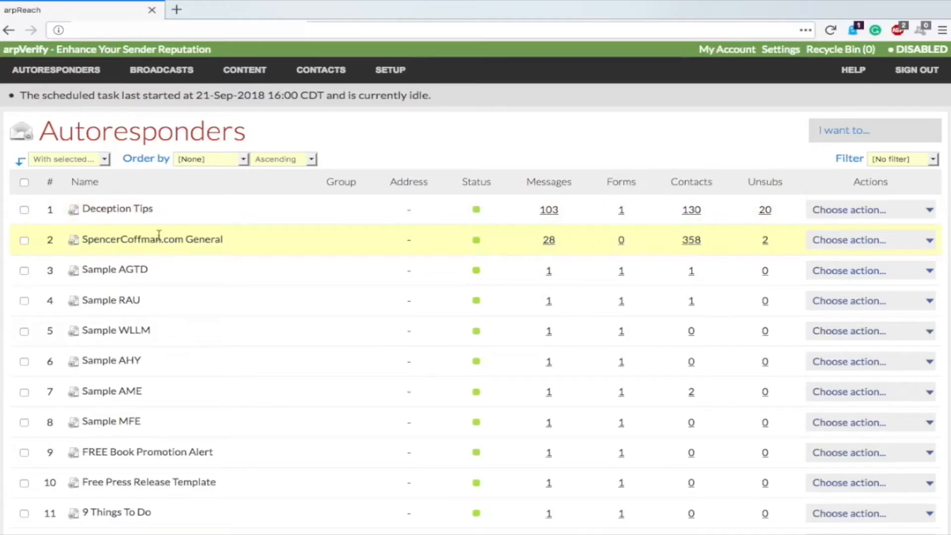
Step: Show the 28 follow-up messages of the SpencerCoffman.com General autoresponder
left_click(547, 244)
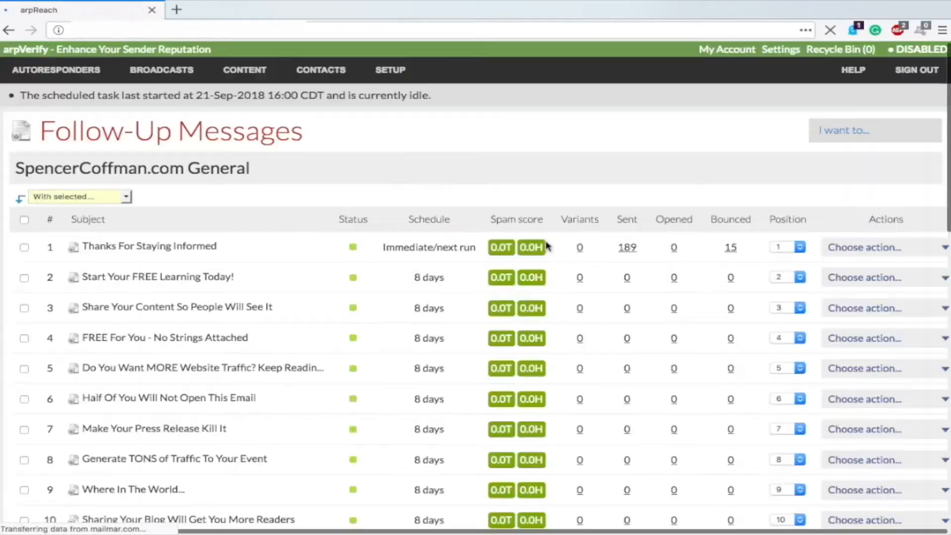
Step: Scroll through the SpencerCoffman.com General follow-up messages and back to the top
scroll(477, 173, "down", 10)
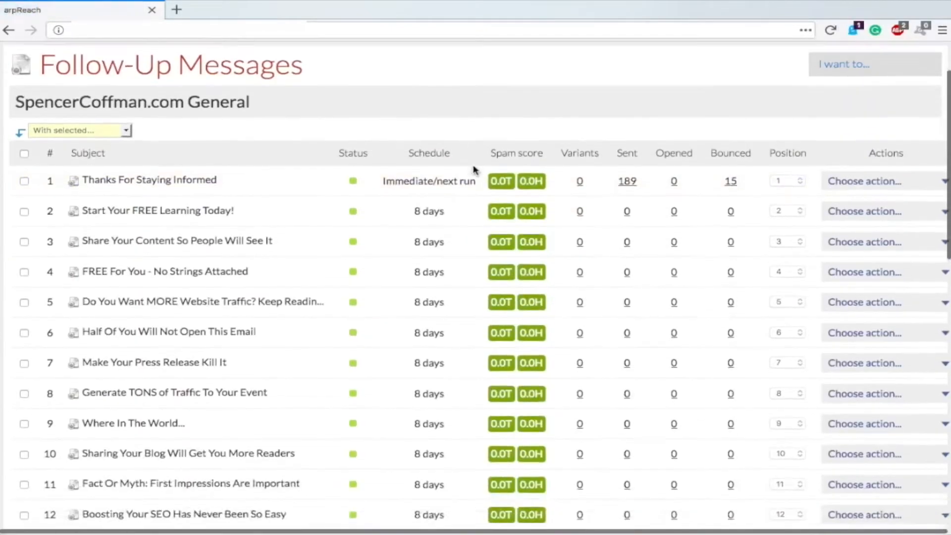
scroll(473, 169, "up", 10)
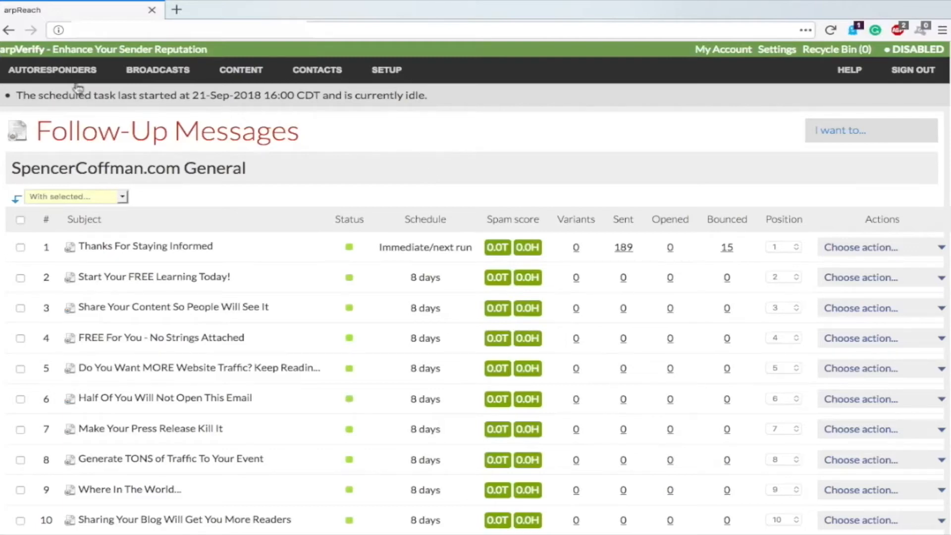
Step: Return to the autoresponders list, then start scheduling a new broadcast
mouse_move(65, 72)
left_click(42, 99)
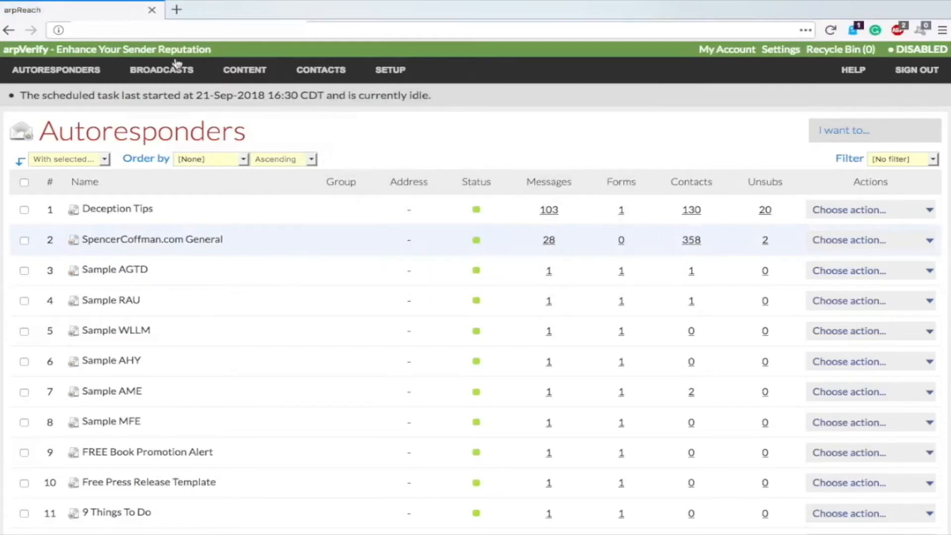
mouse_move(162, 76)
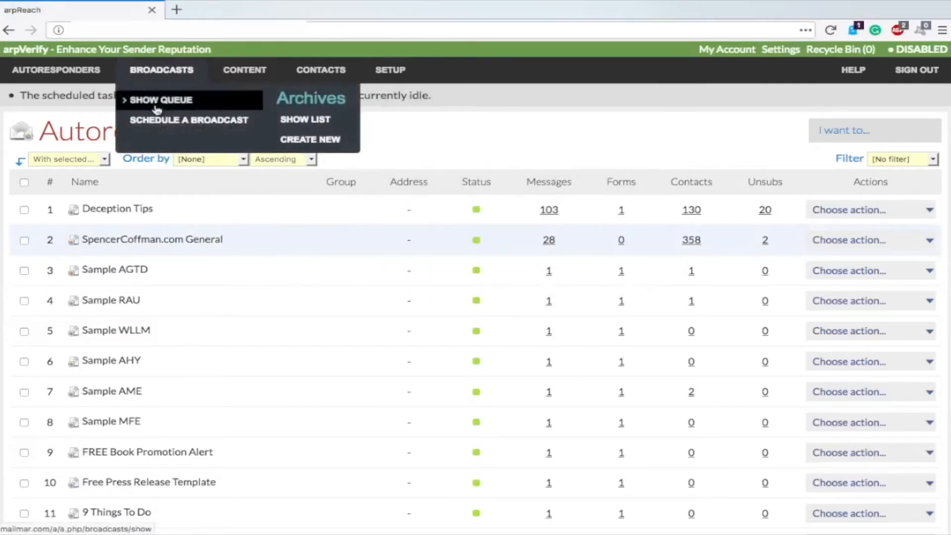
left_click(150, 121)
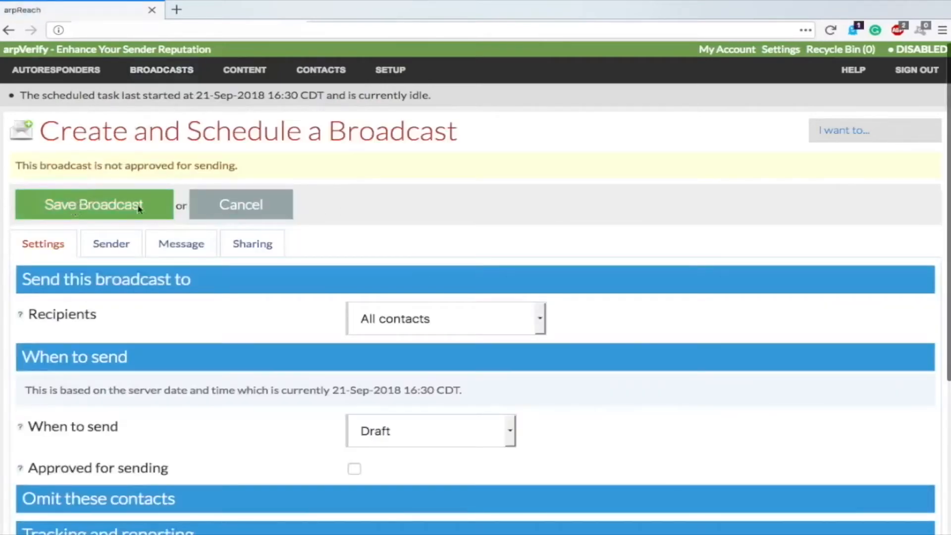
Step: Save the new broadcast as a draft to all contacts and scroll through its form
scroll(195, 301, "down", 2)
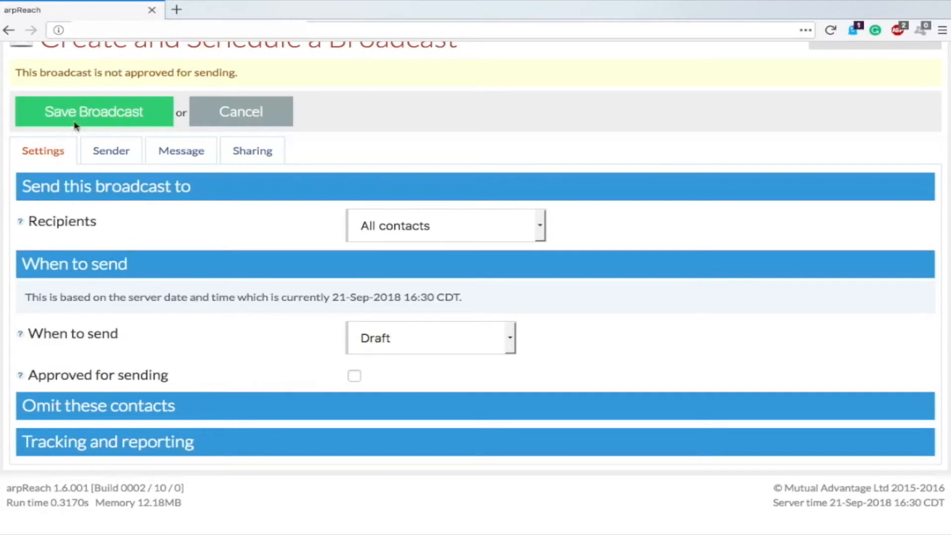
left_click(80, 103)
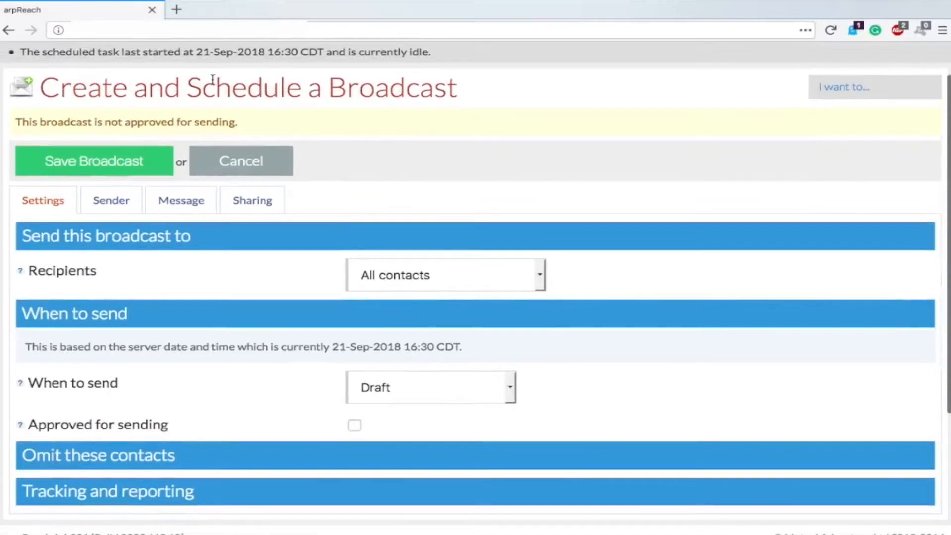
scroll(213, 77, "up", 2)
mouse_move(50, 69)
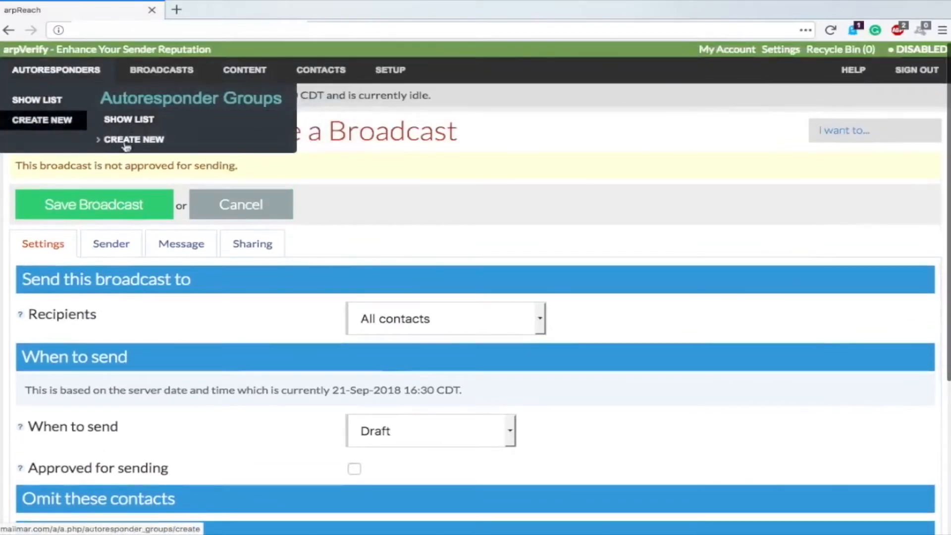
scroll(206, 109, "down", 1)
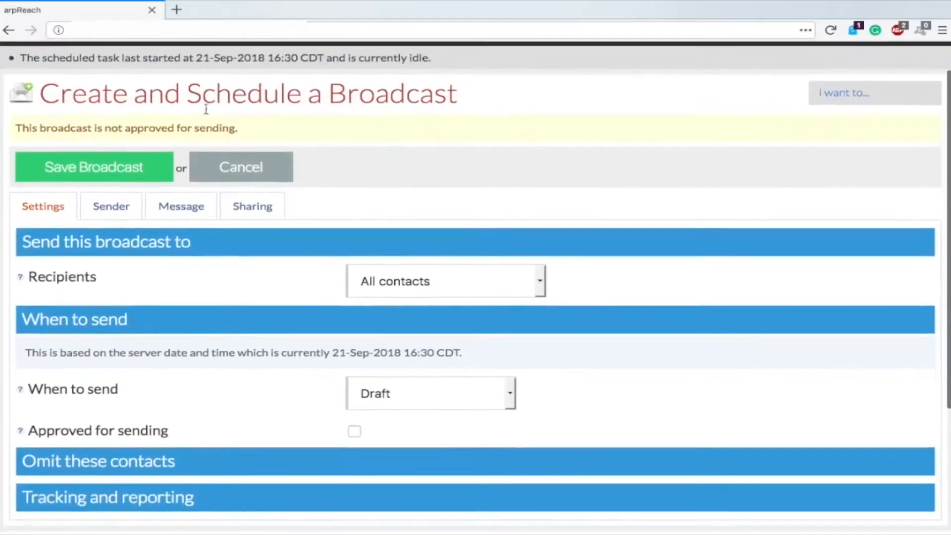
scroll(313, 108, "down", 1)
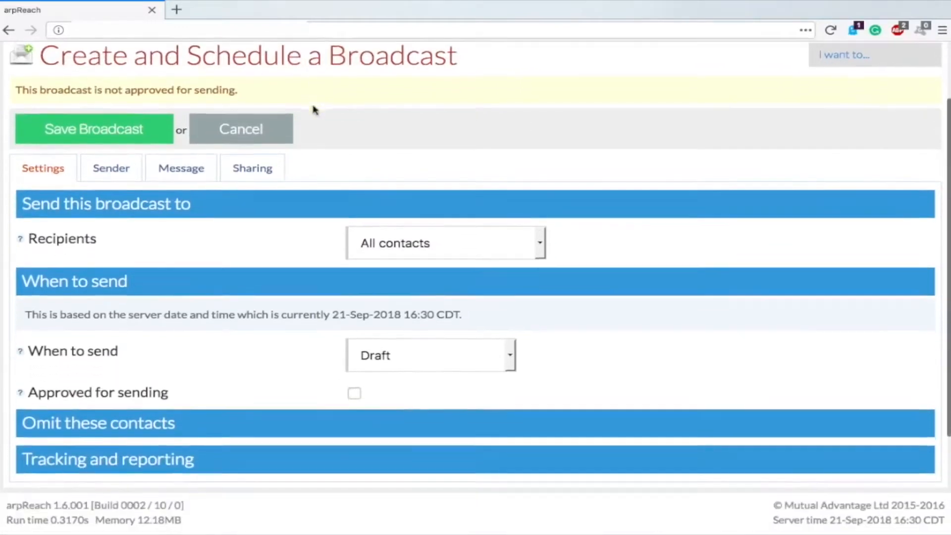
scroll(253, 237, "down", 1)
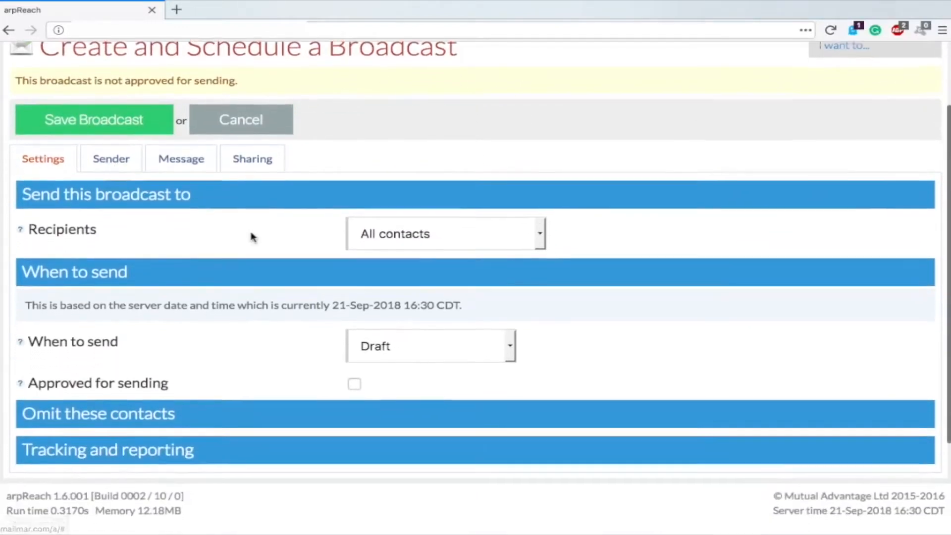
Step: Try autoresponder subscribers (FREE Book Promotion Alert), tracking tag and tag as broadcast recipients
scroll(253, 237, "down", 1)
left_click(409, 191)
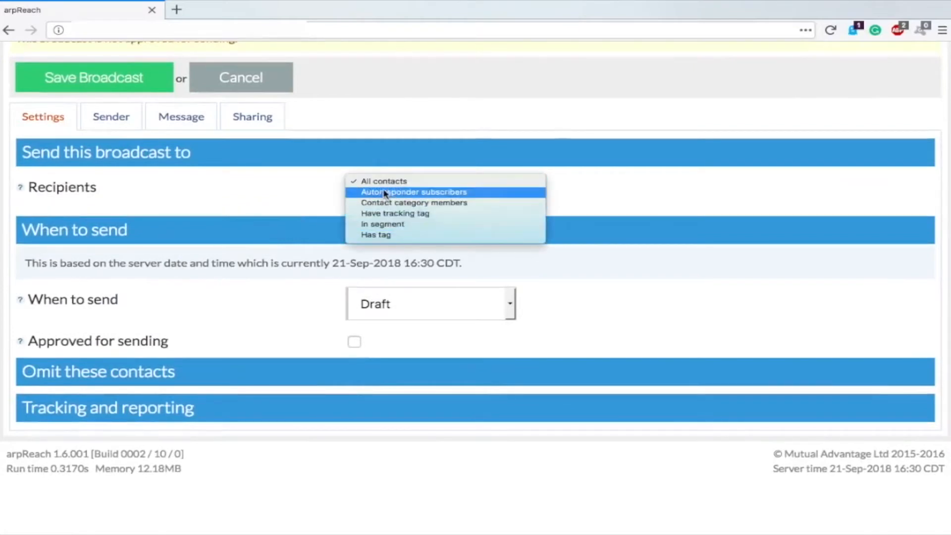
left_click(403, 198)
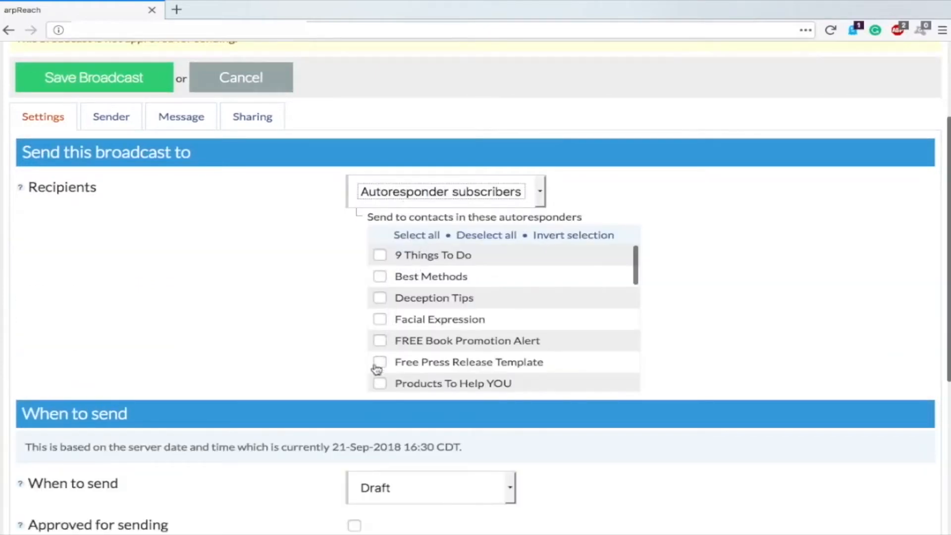
left_click(381, 343)
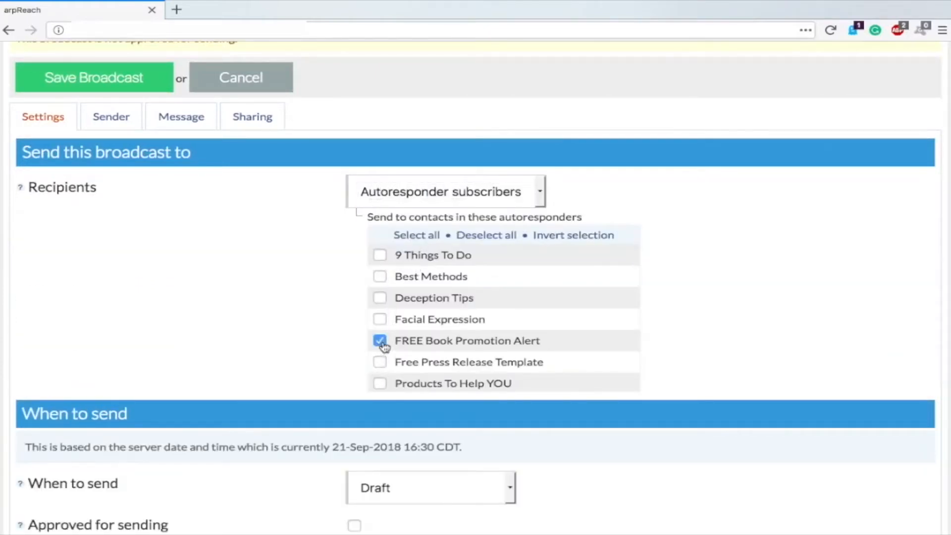
left_click(381, 342)
left_click(421, 200)
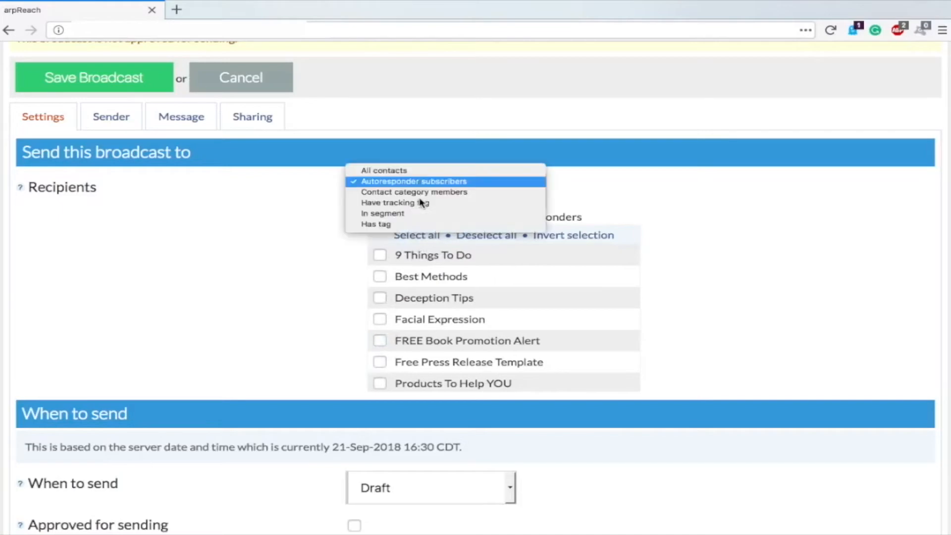
left_click(391, 203)
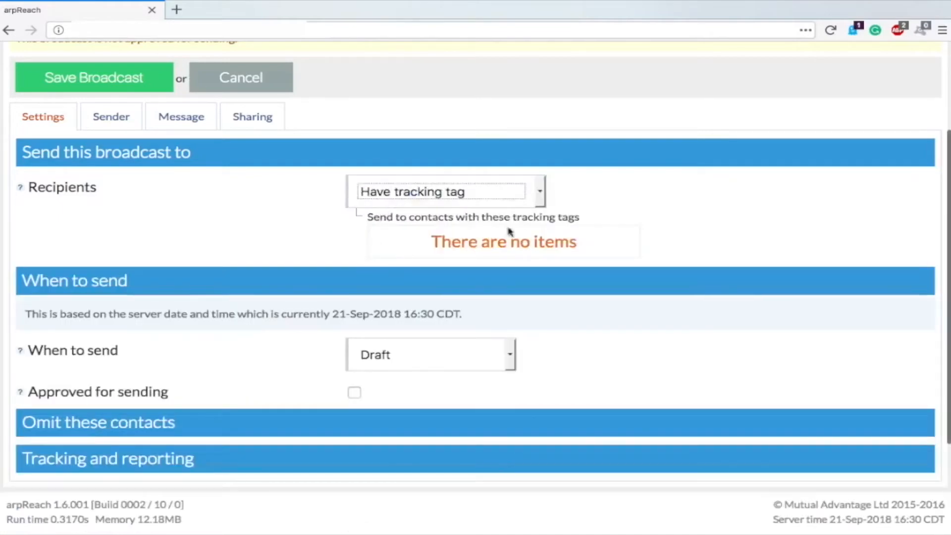
left_click(435, 194)
left_click(380, 205)
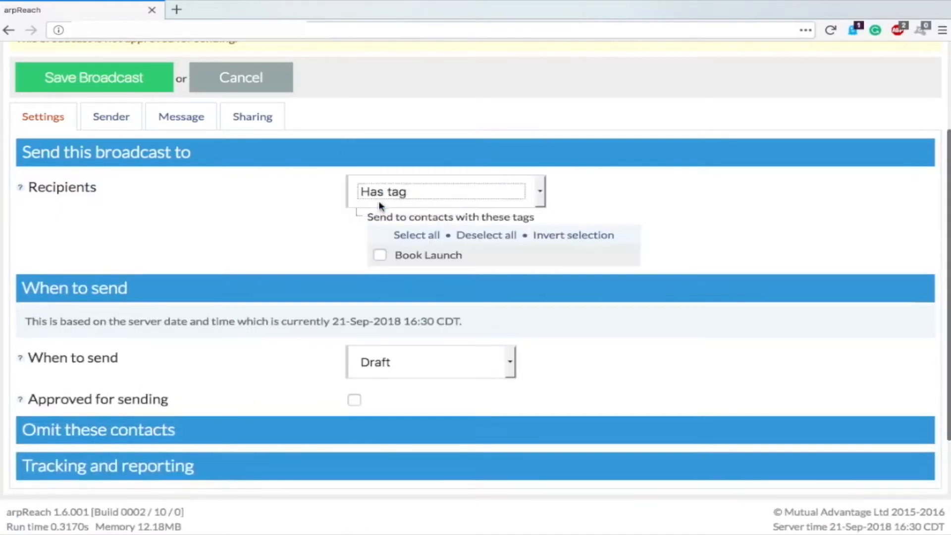
Step: Look at segment and contact category recipients, then settle on All contacts
left_click(400, 191)
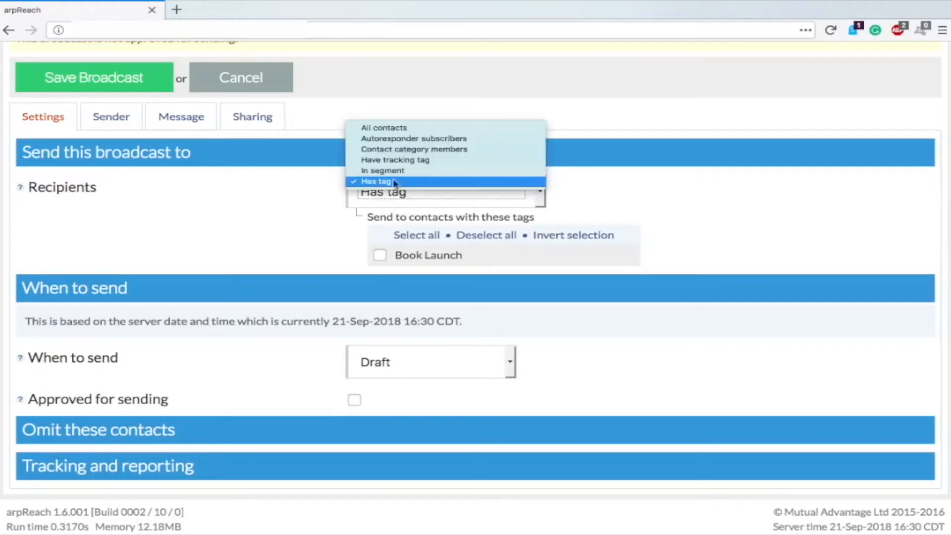
left_click(386, 170)
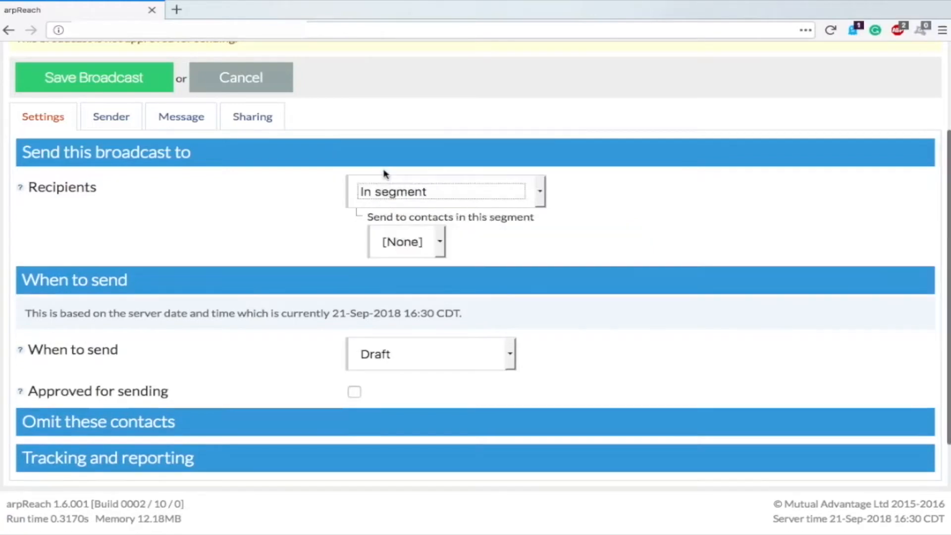
left_click(444, 248)
left_click(446, 187)
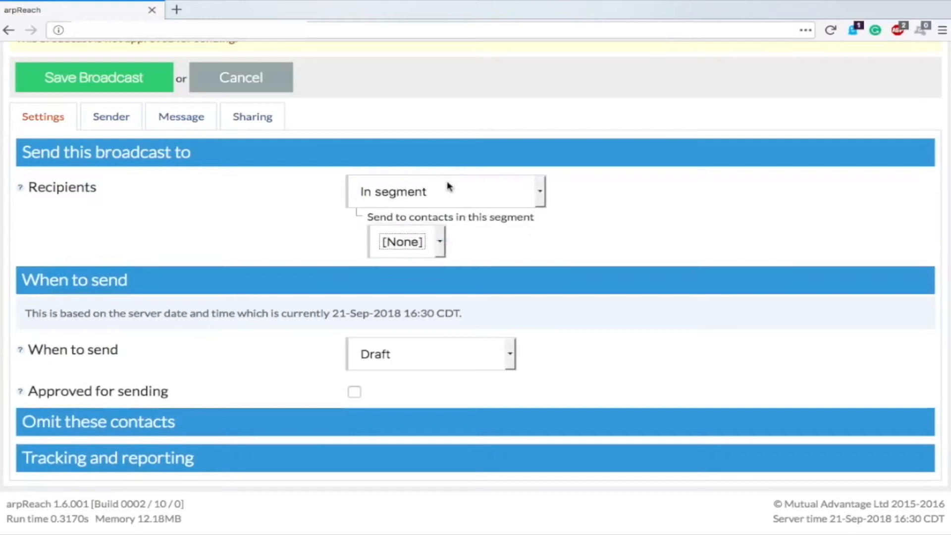
left_click(416, 195)
left_click(402, 156)
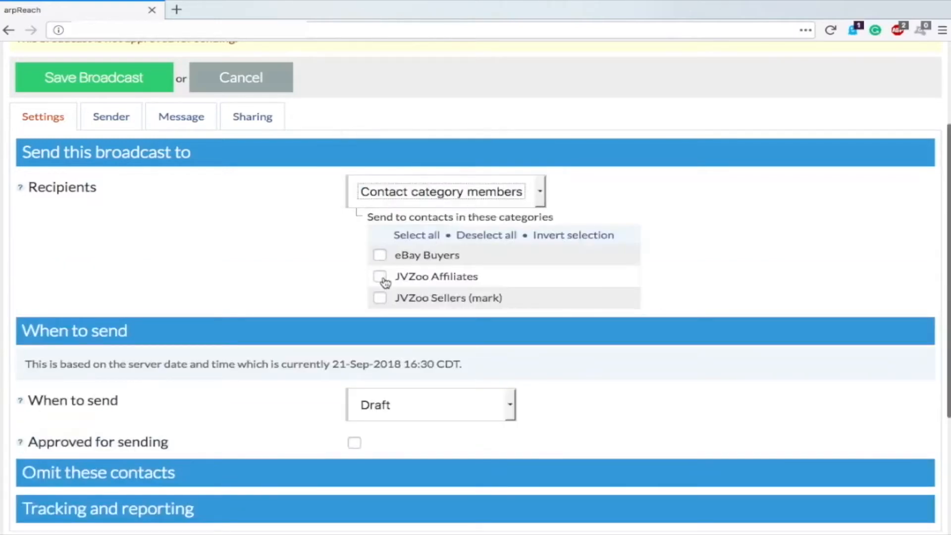
scroll(385, 297, "down", 1)
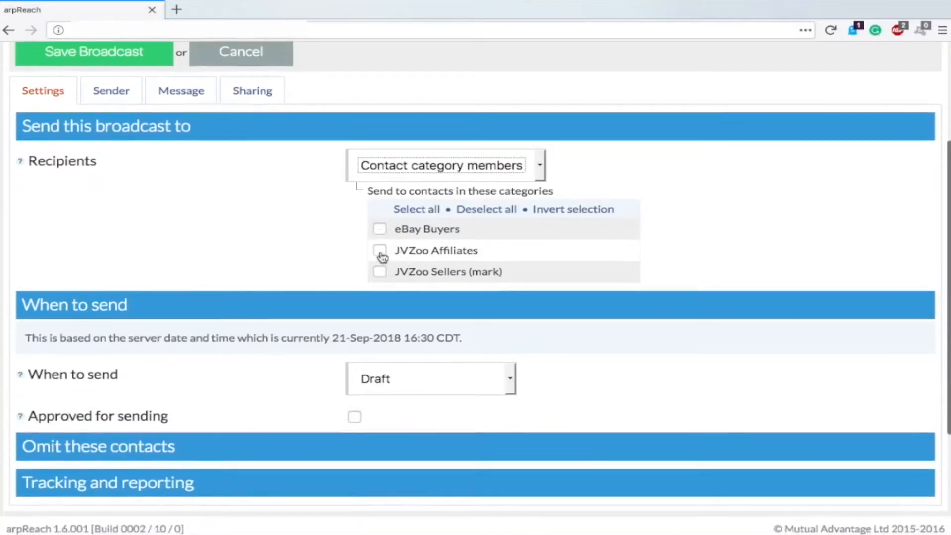
left_click(468, 173)
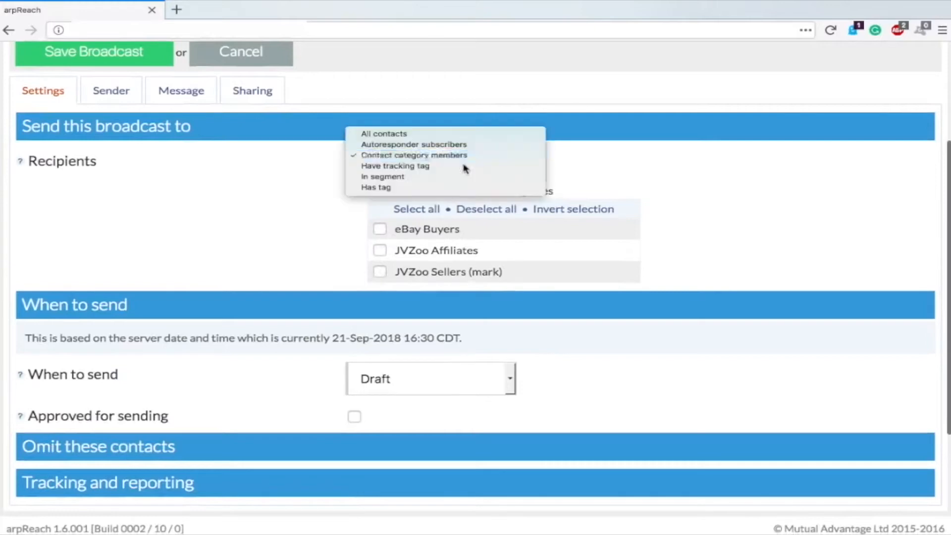
left_click(388, 134)
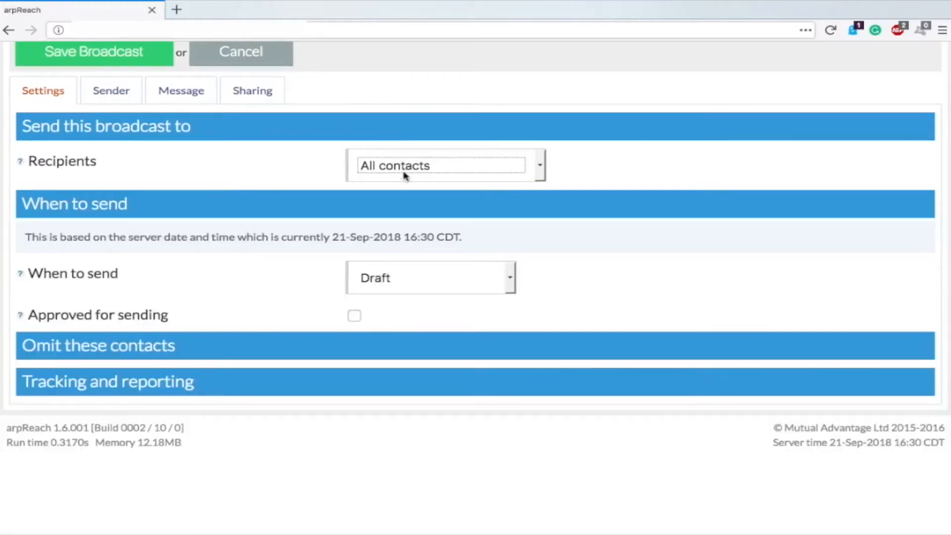
scroll(255, 165, "down", 1)
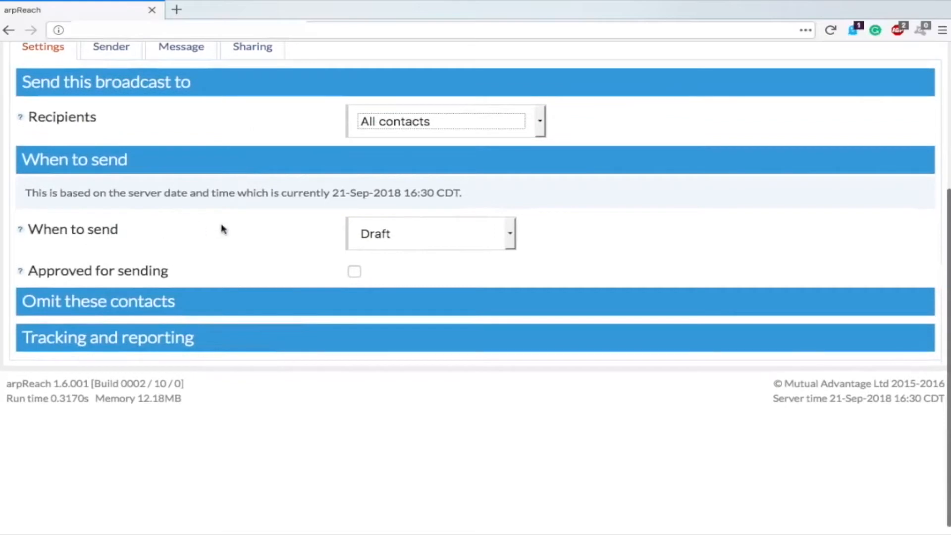
Step: Schedule the broadcast for Monday at 00:00 and mark it approved for sending
left_click(409, 234)
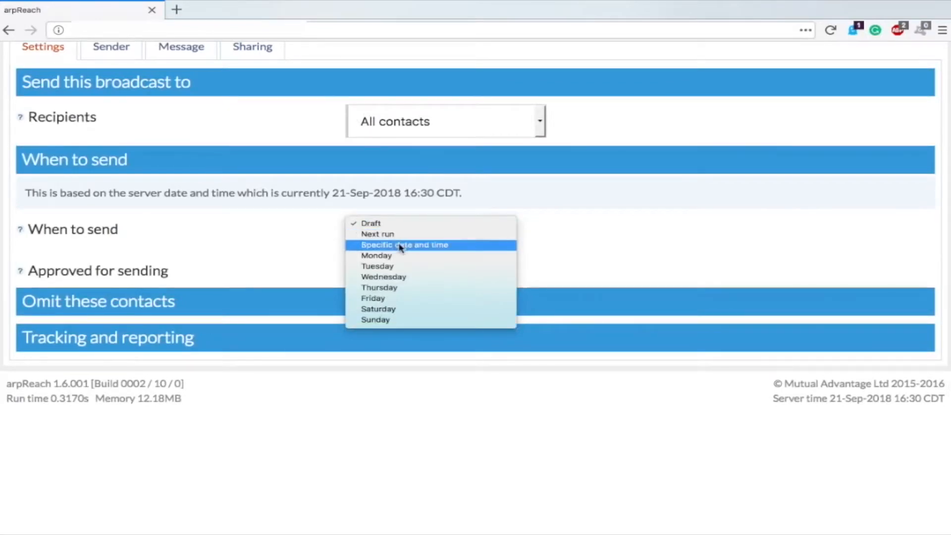
left_click(398, 245)
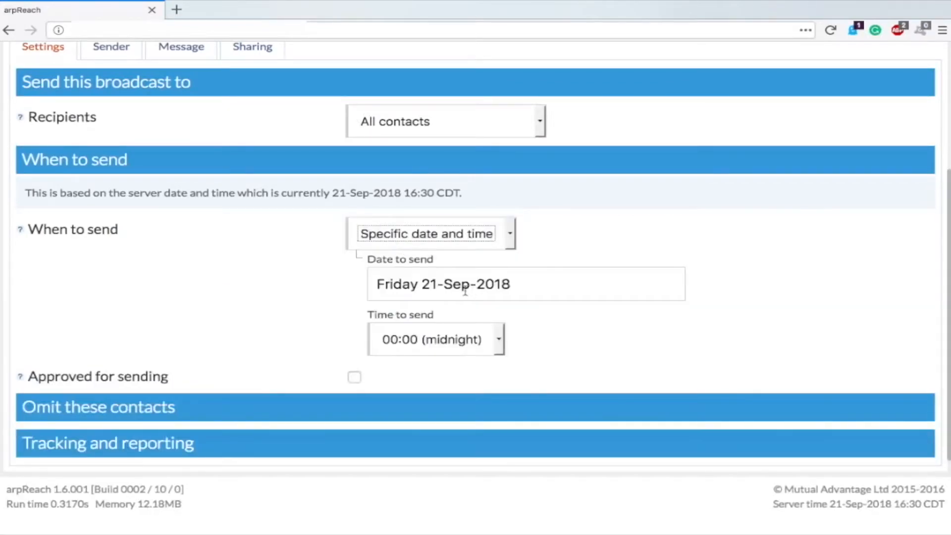
left_click(415, 234)
left_click(396, 236)
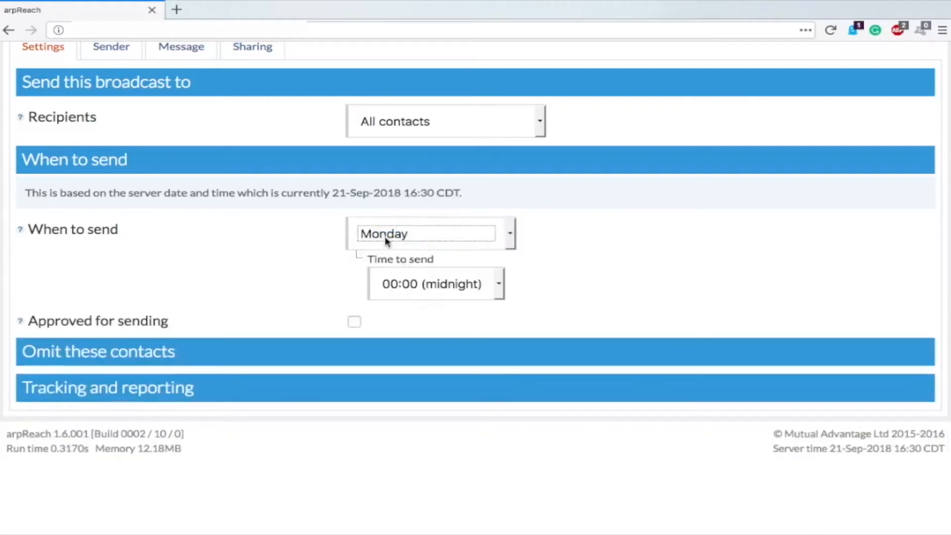
left_click(386, 239)
left_click(296, 229)
scroll(322, 242, "down", 2)
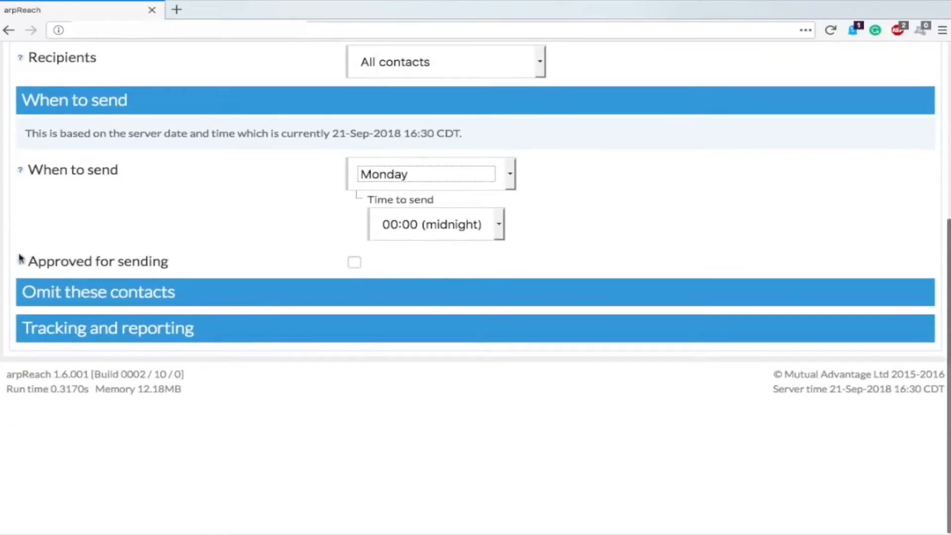
left_click(355, 263)
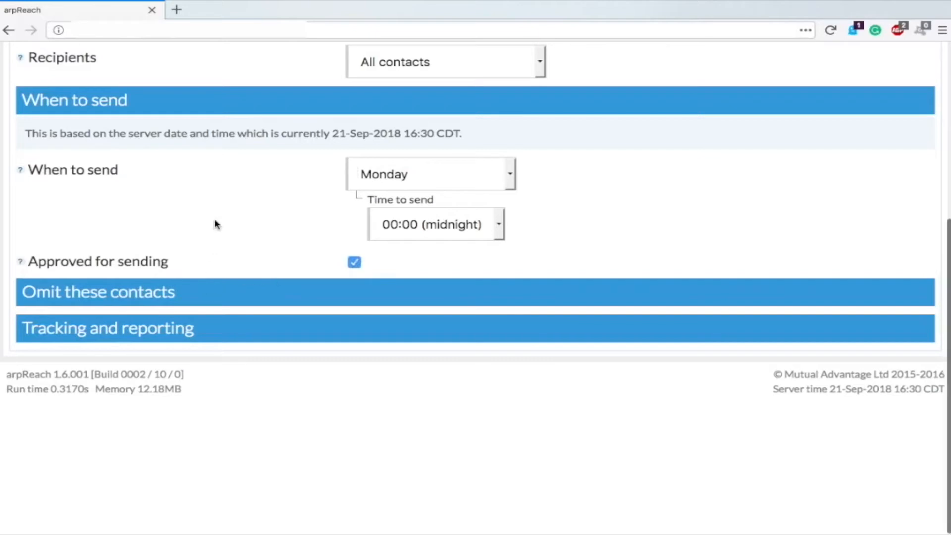
left_click(104, 298)
Step: Expand omit and tracking options, keep Track open rate on, and show Sender settings (Localhost - Sendmail)
scroll(132, 295, "down", 3)
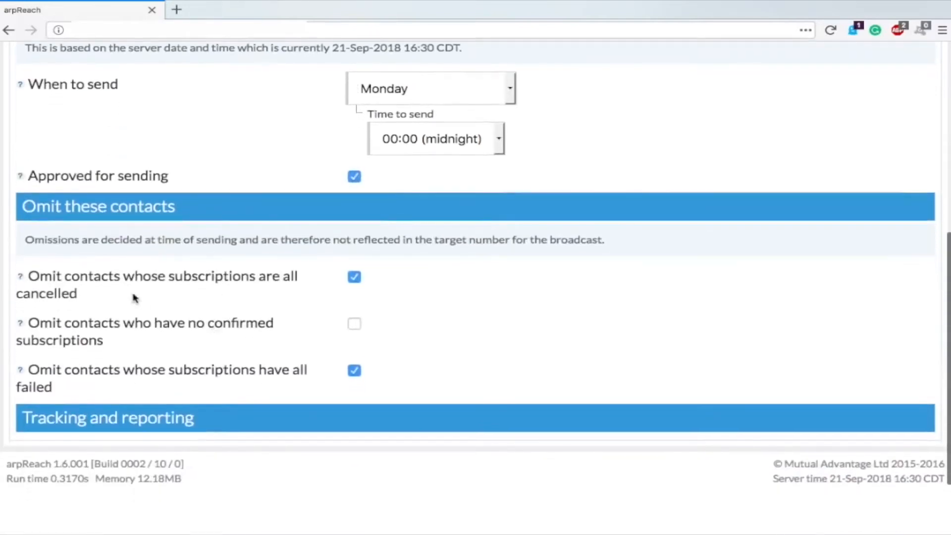
scroll(129, 290, "down", 1)
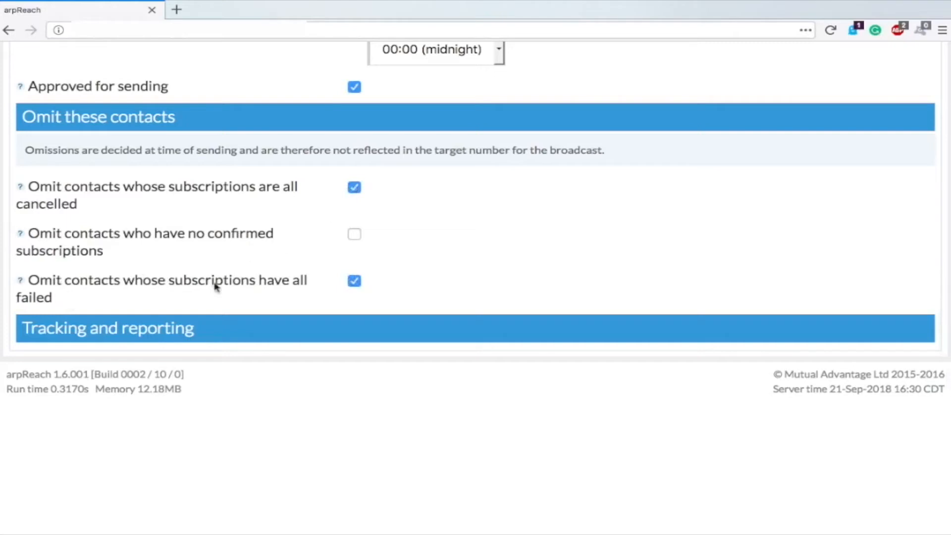
left_click(158, 334)
scroll(255, 250, "down", 1)
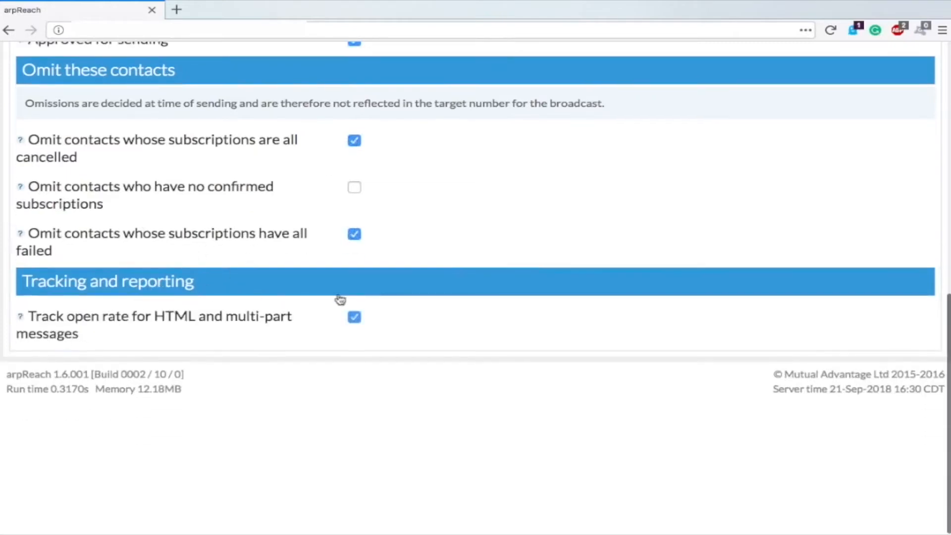
left_click(354, 319)
left_click(354, 319)
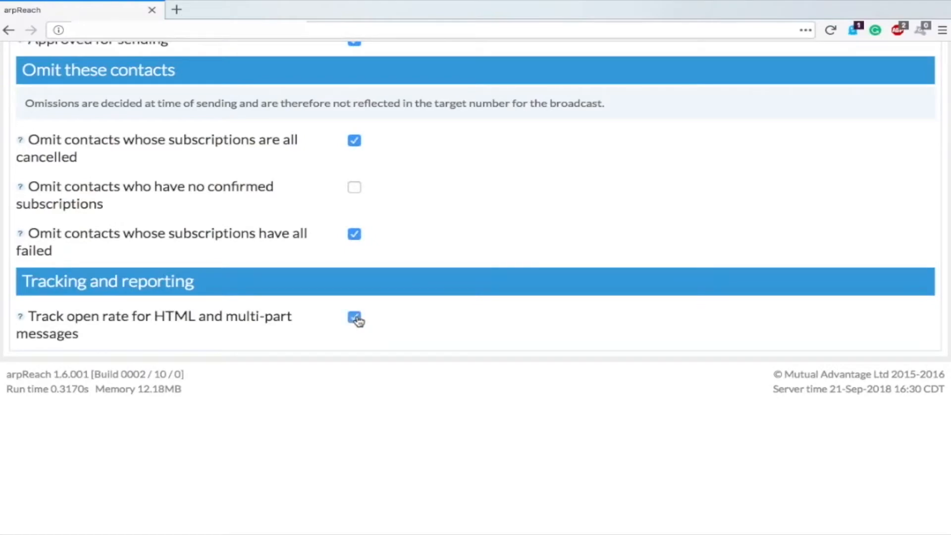
key("Home")
left_click(111, 252)
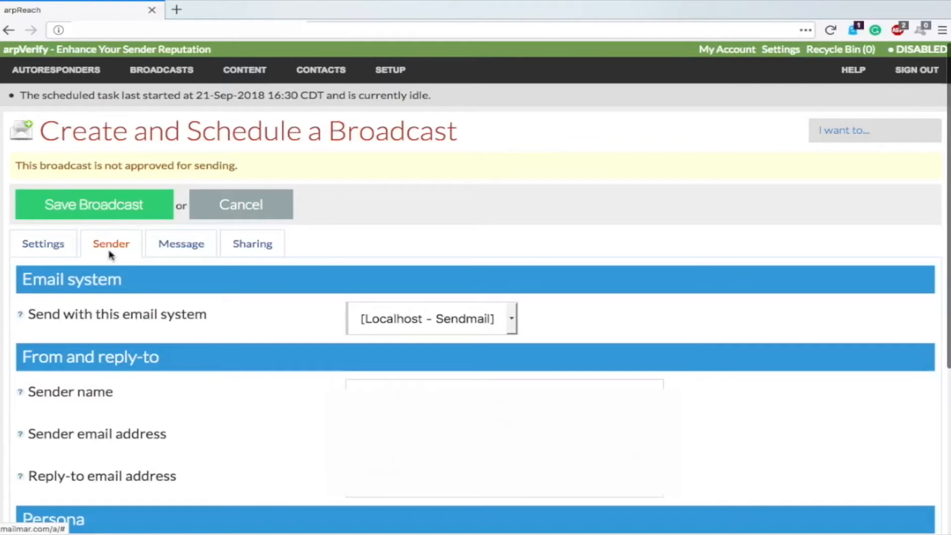
Step: Show the broadcast's Message content with subject, format preference and template fields
scroll(111, 255, "down", 3)
left_click(174, 127)
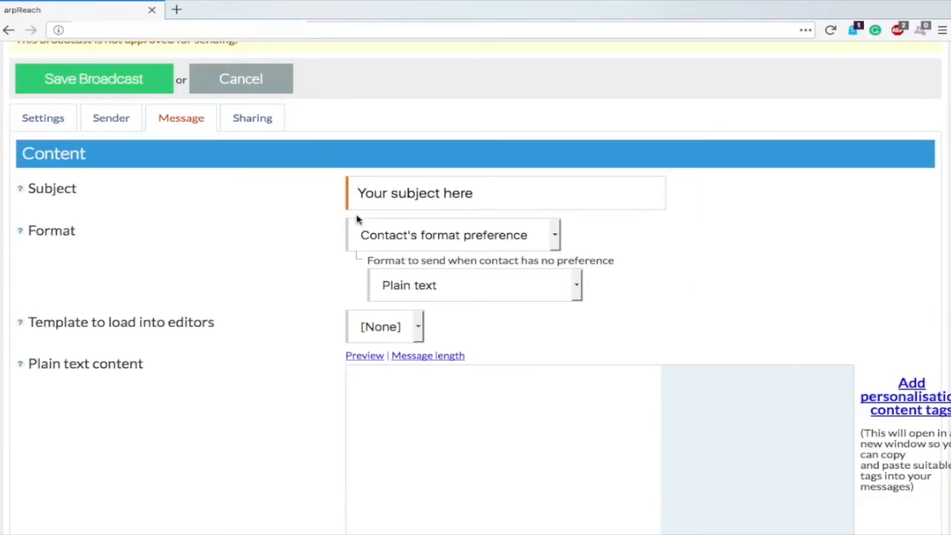
Step: Select the placeholder subject, then try the plain text and HTML content fields
triple_click(427, 192)
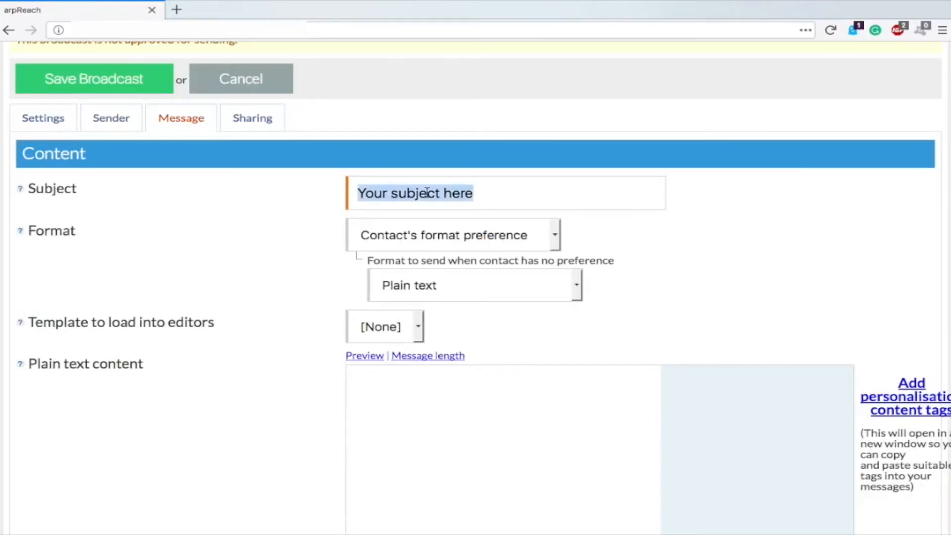
left_click(297, 231)
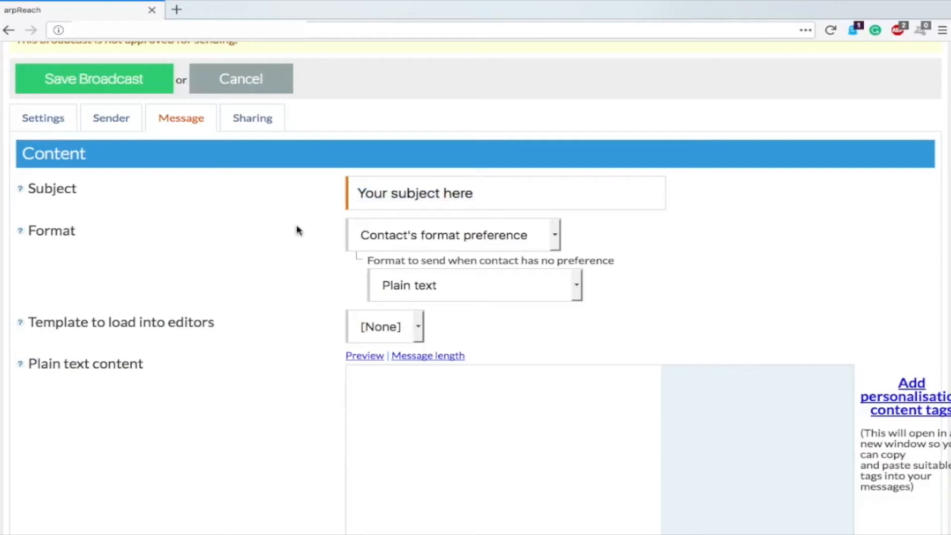
scroll(297, 230, "down", 5)
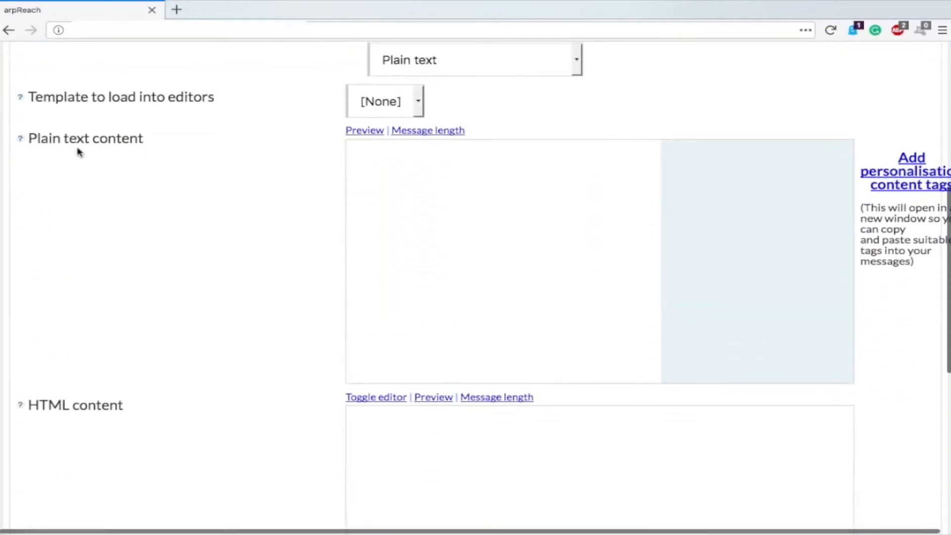
left_click(461, 182)
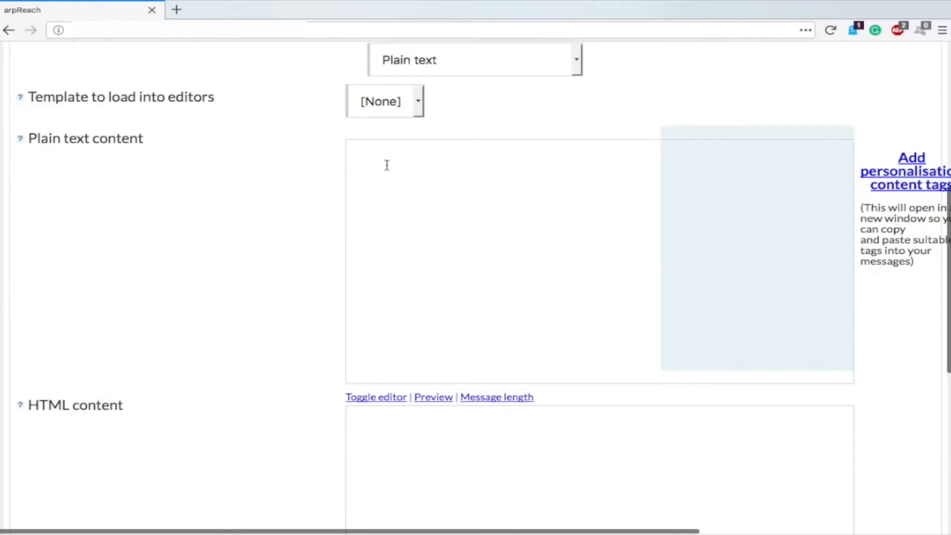
scroll(385, 164, "down", 2)
left_click(364, 420)
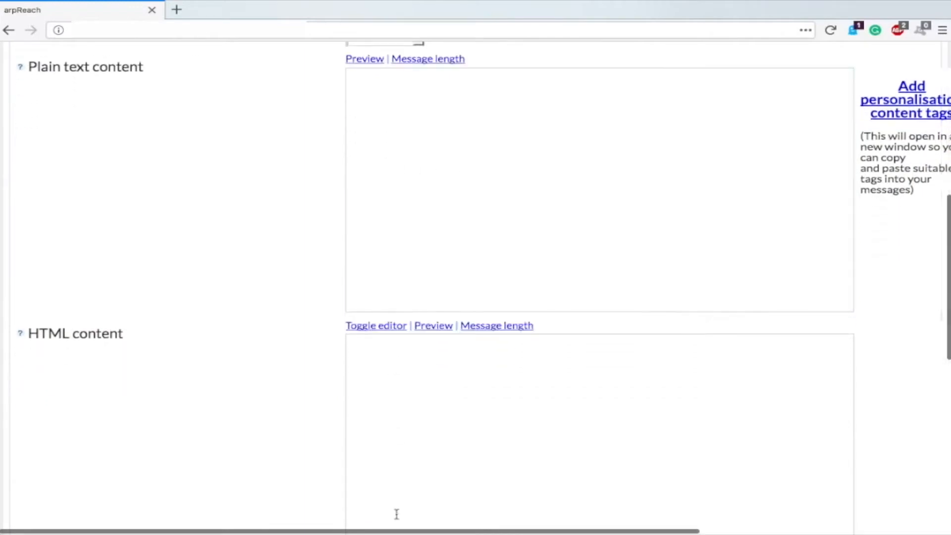
scroll(271, 293, "up", 1)
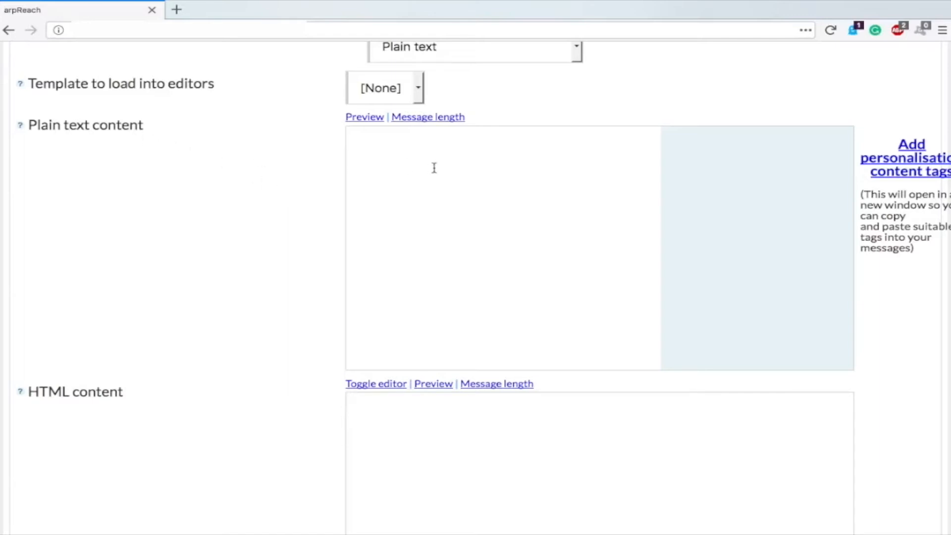
Step: Leave the template at [None], scroll back to the HTML content box and enter <br>
left_click(407, 92)
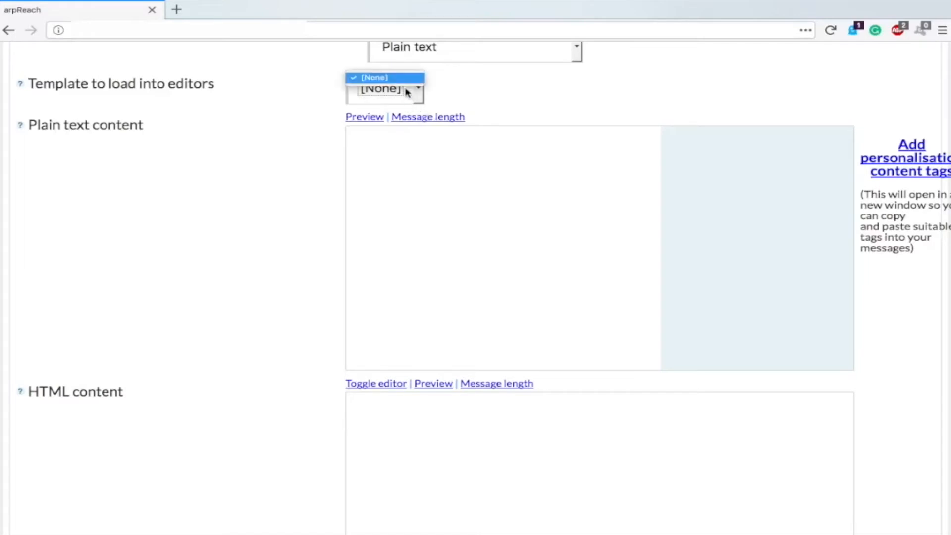
left_click(270, 105)
mouse_move(21, 86)
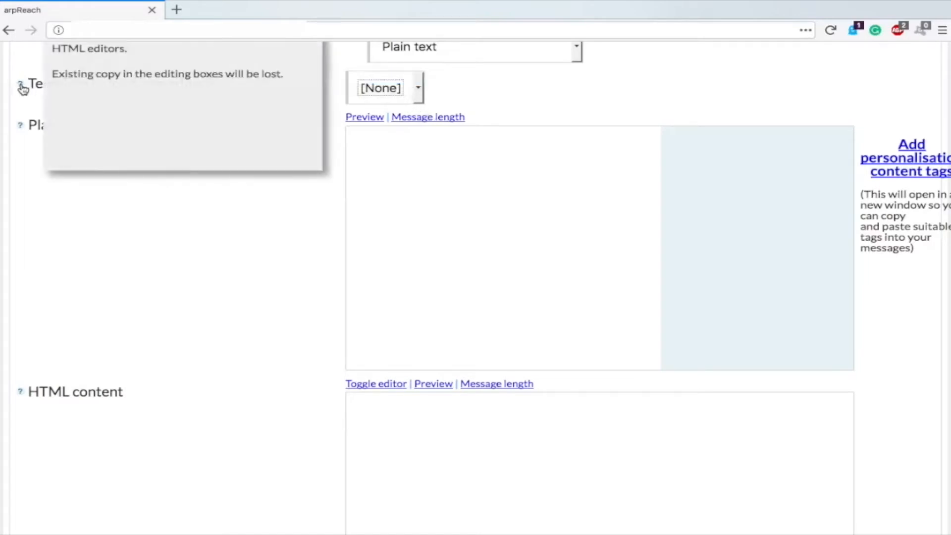
scroll(23, 99, "up", 1)
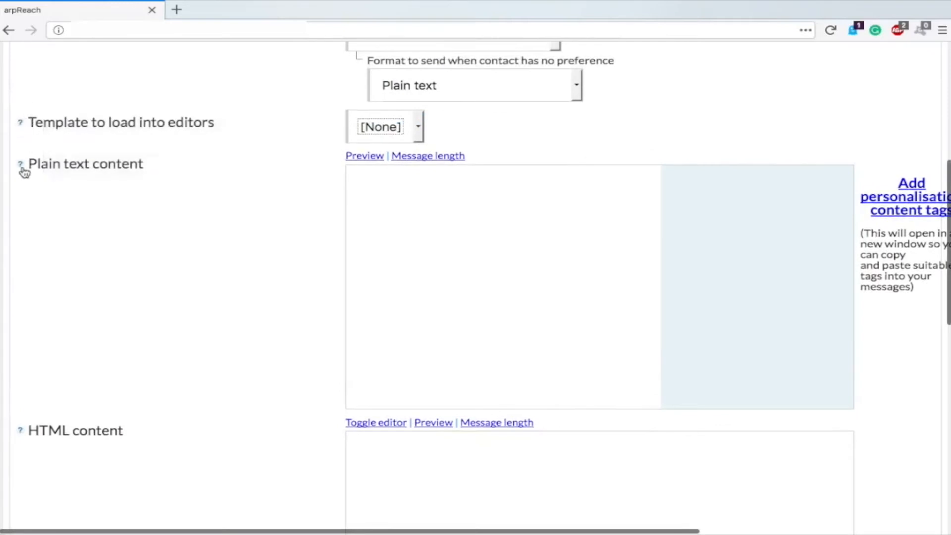
mouse_move(22, 434)
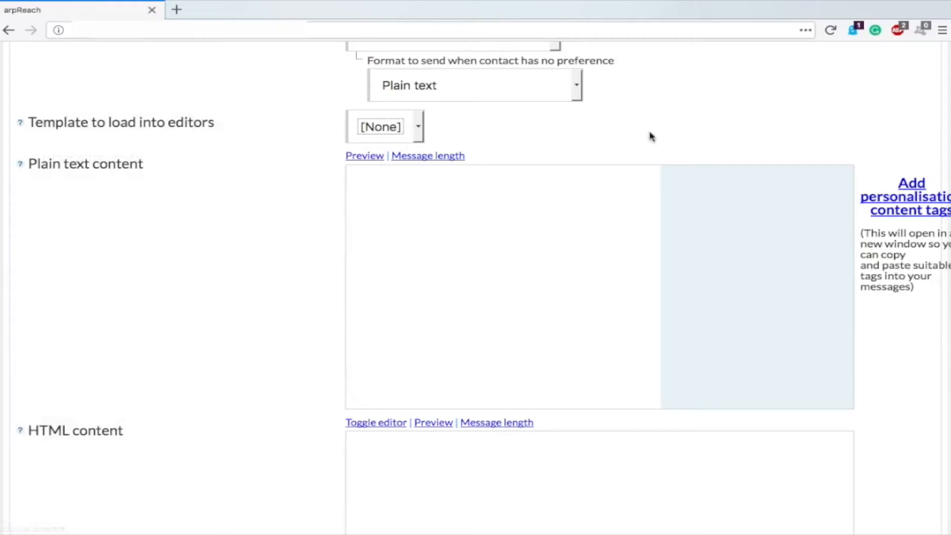
scroll(187, 180, "up", 2)
scroll(188, 181, "down", 5)
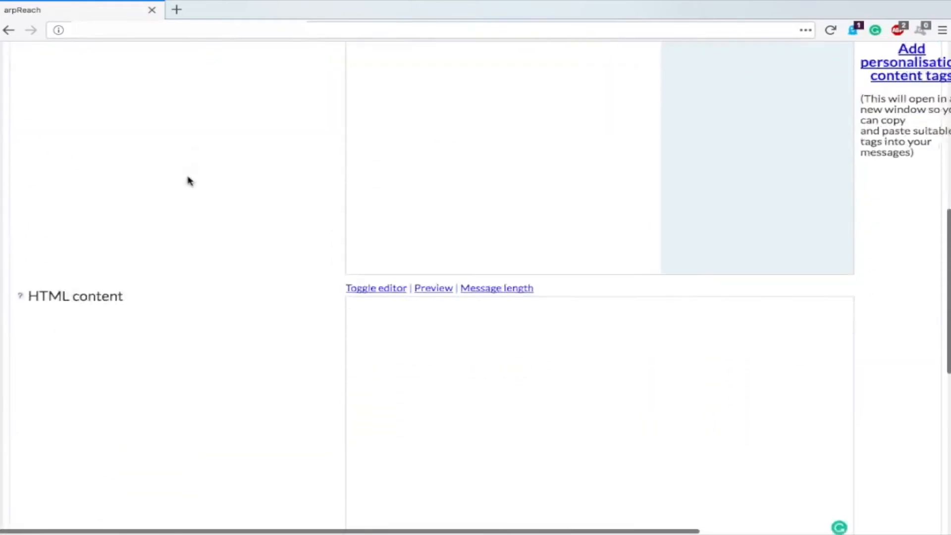
scroll(188, 180, "down", 2)
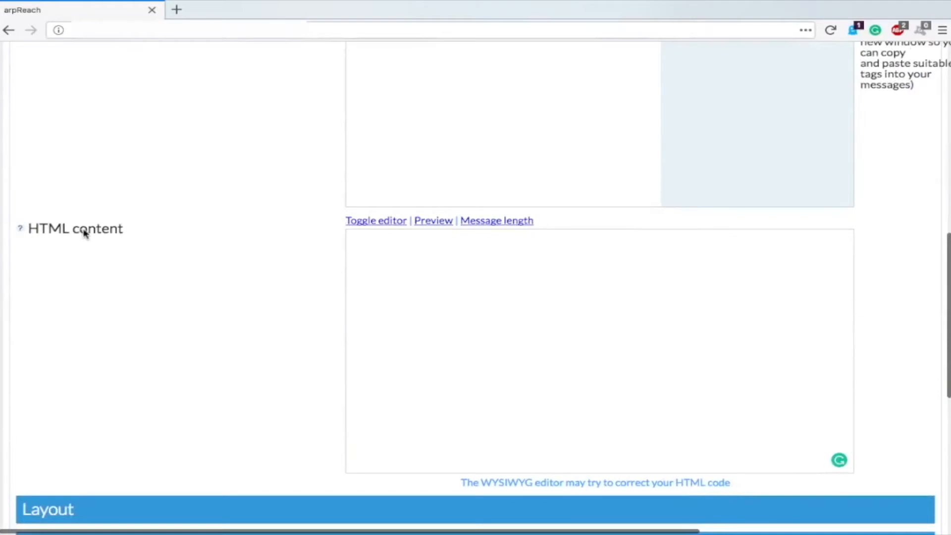
scroll(317, 320, "down", 2)
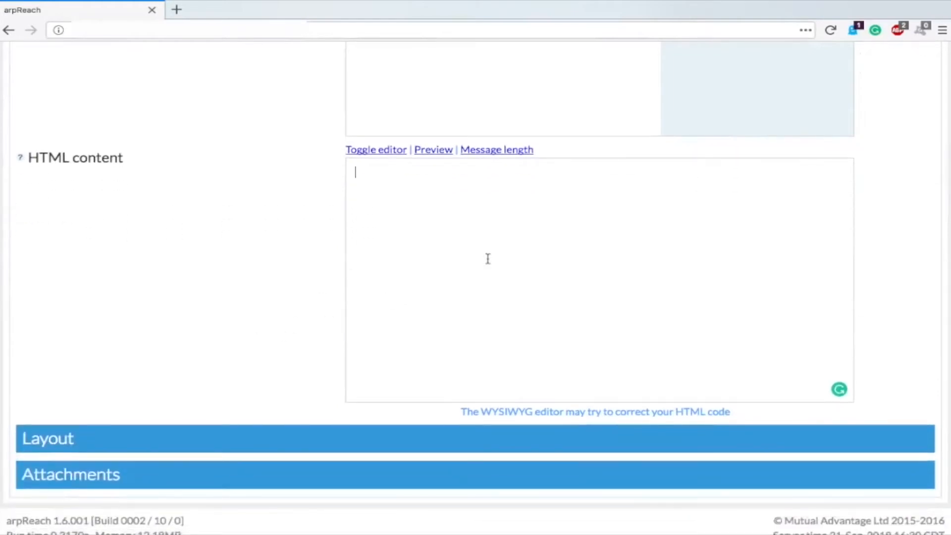
type("<br>")
Step: Switch the HTML content to the visual editor and write 'hey this is a test' with 'test' bolded
left_click(359, 150)
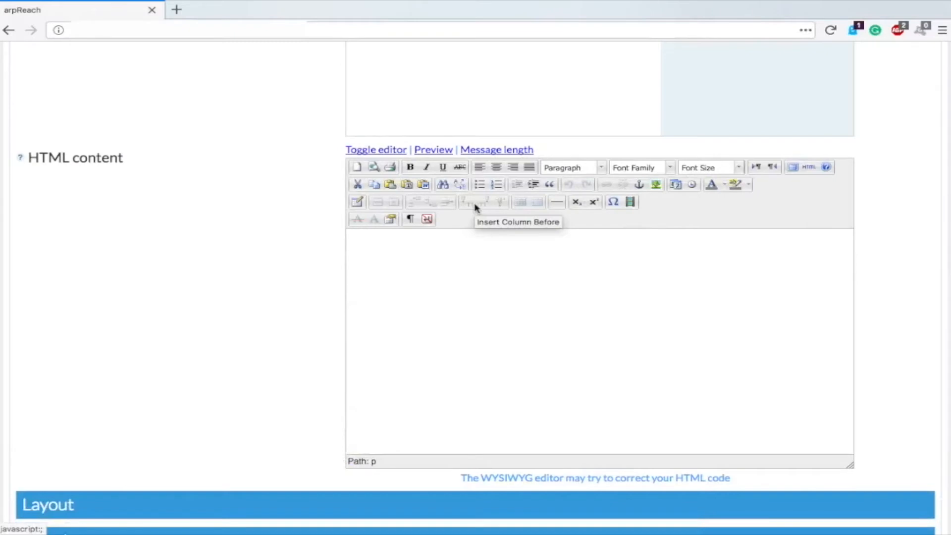
left_click(451, 287)
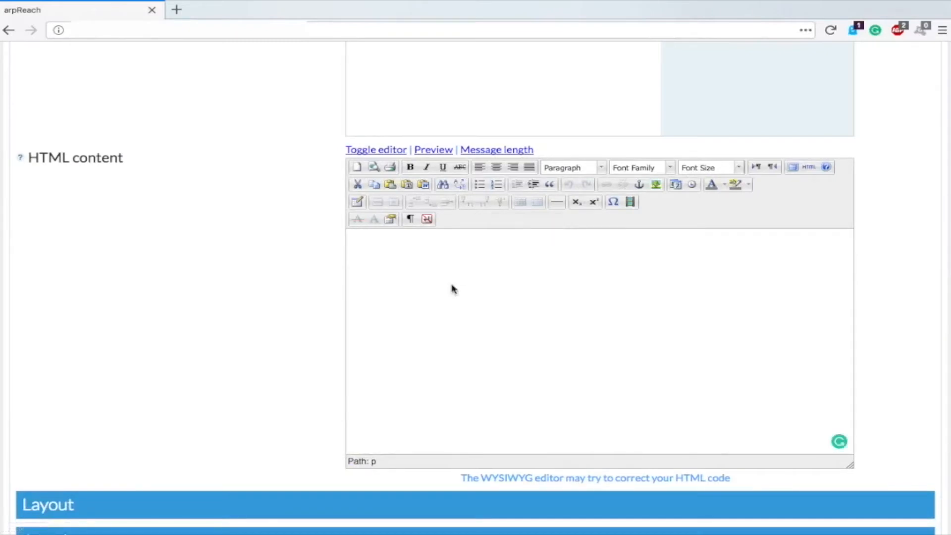
type("hey this is a test")
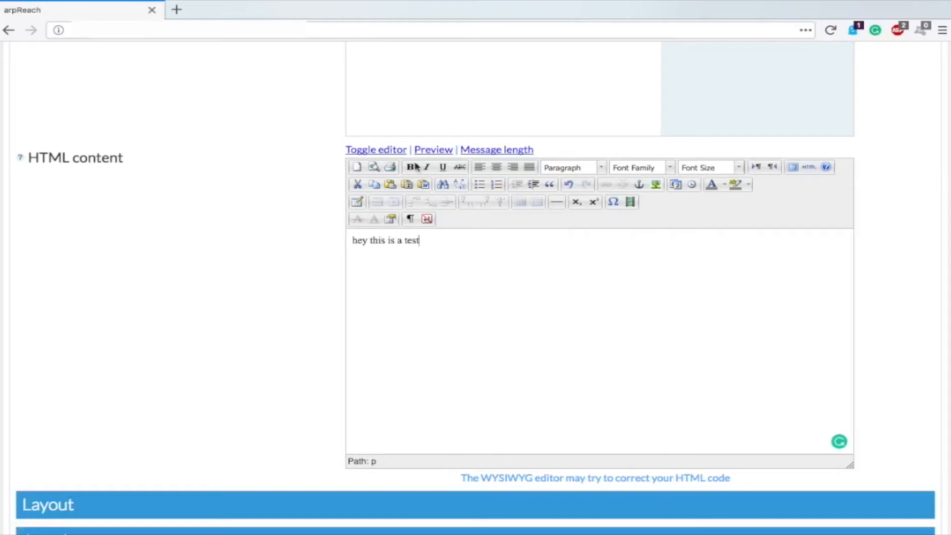
double_click(412, 241)
left_click(410, 166)
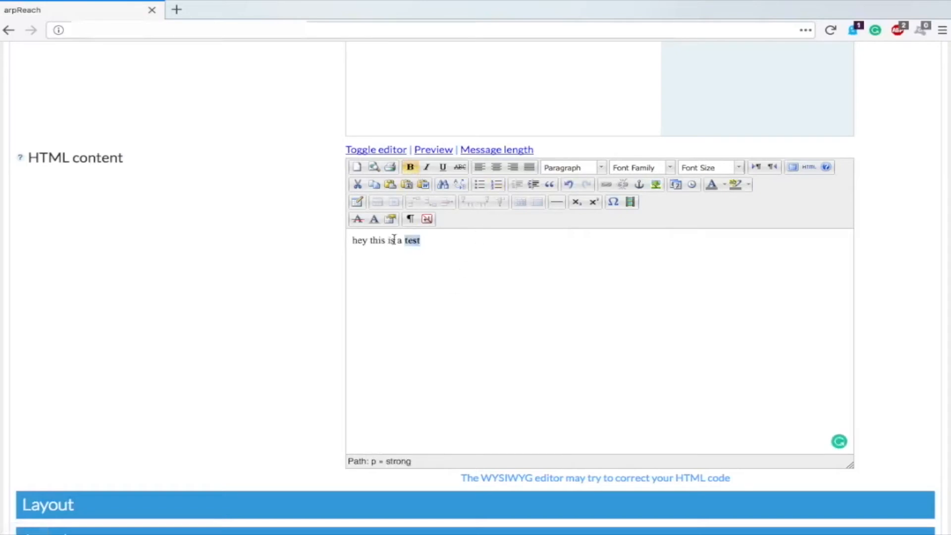
Step: Select 'is' and open its link options, then cancel without adding a link
double_click(392, 241)
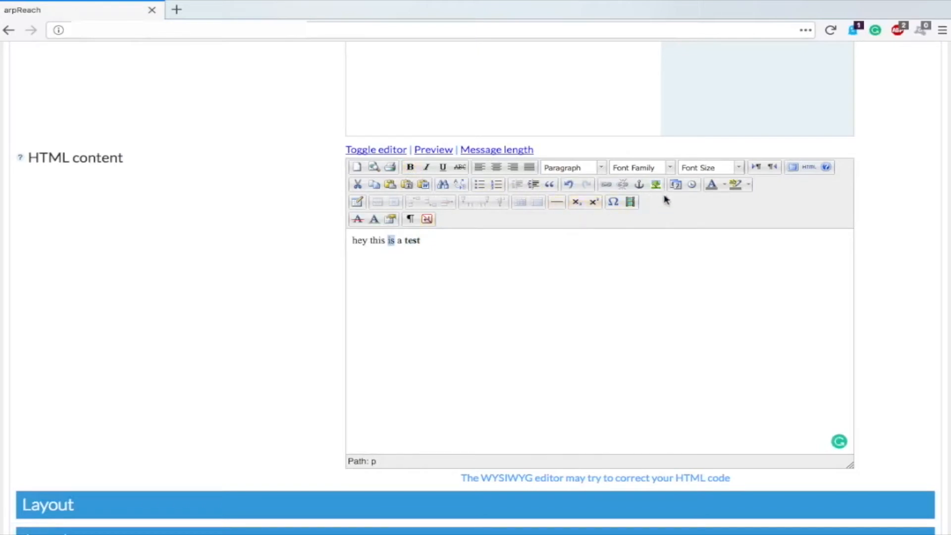
left_click(606, 185)
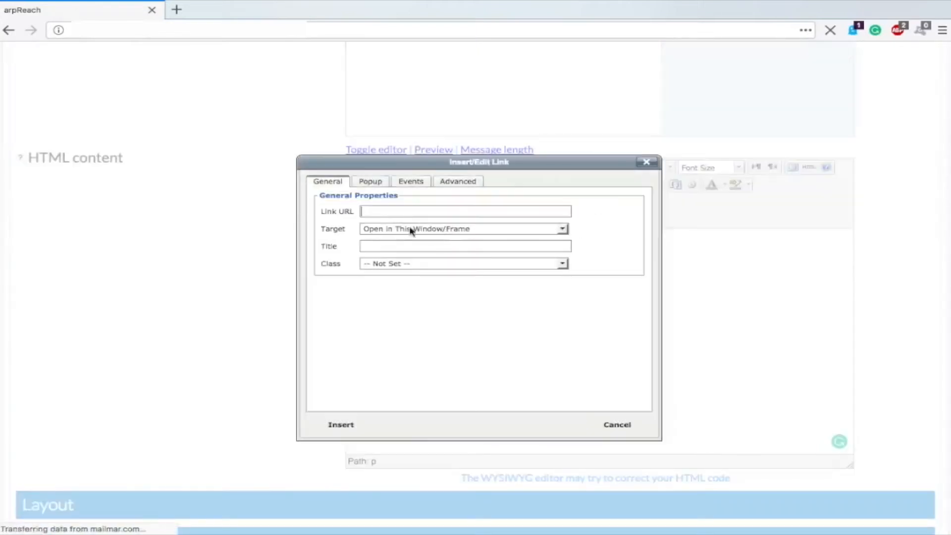
left_click(385, 229)
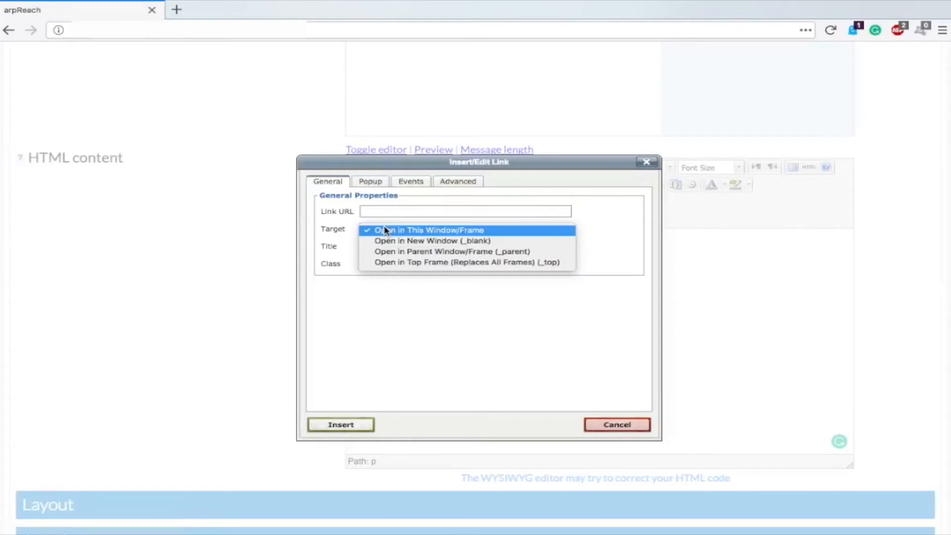
left_click(363, 327)
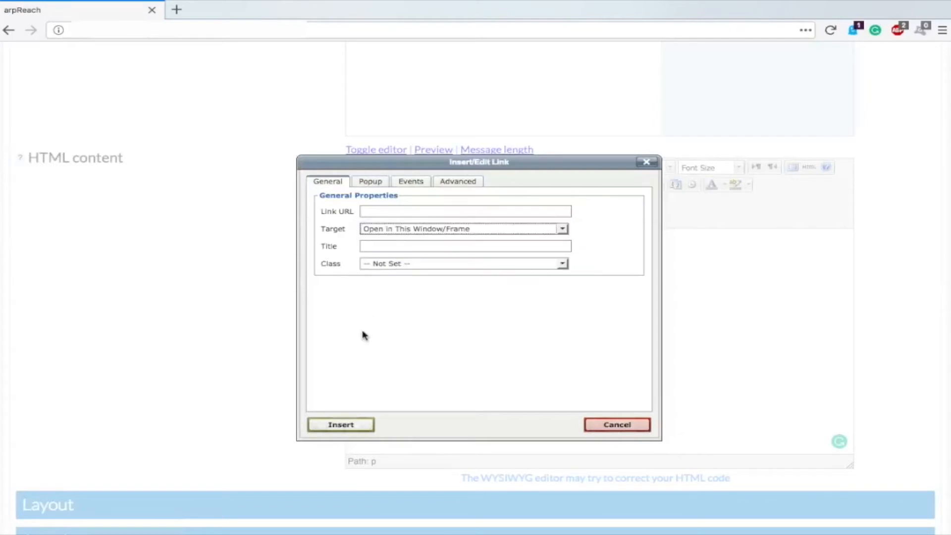
left_click(636, 430)
scroll(265, 355, "down", 4)
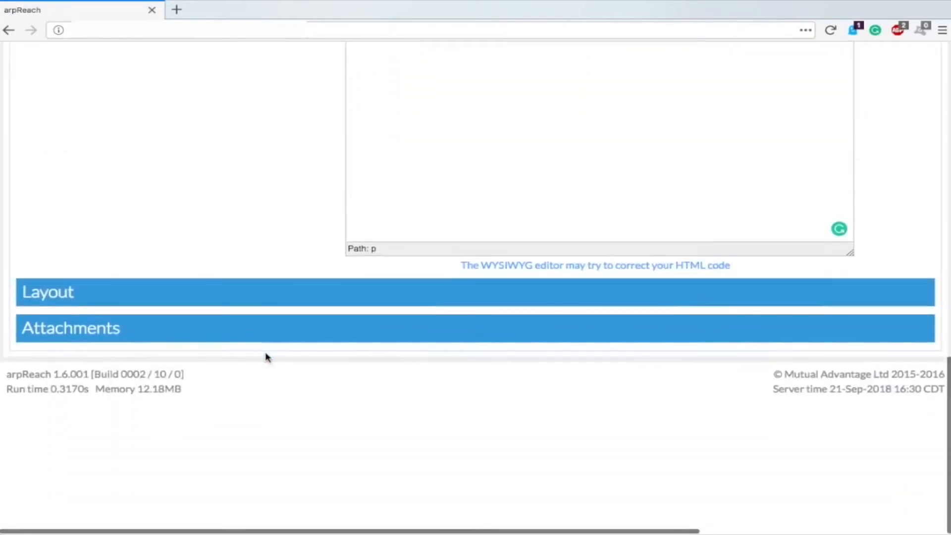
left_click(64, 292)
scroll(188, 225, "down", 1)
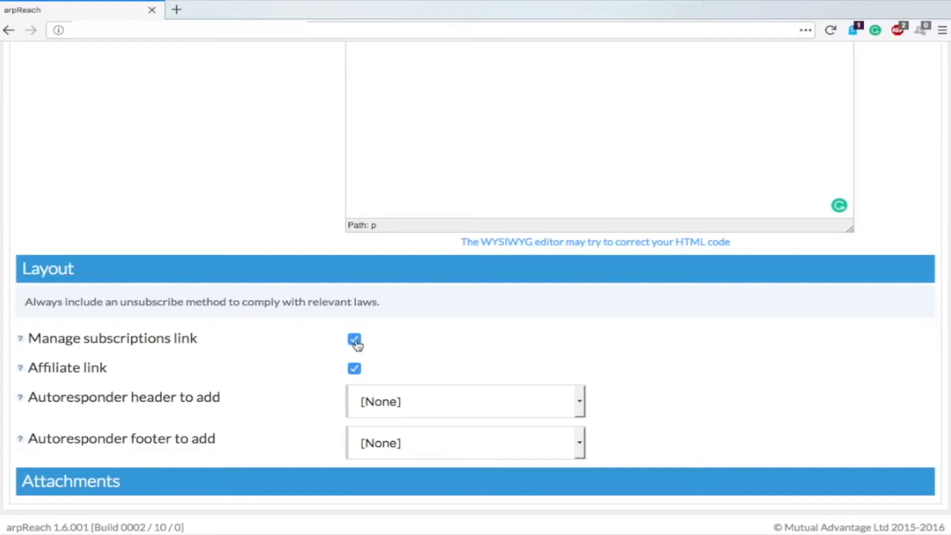
left_click(153, 274)
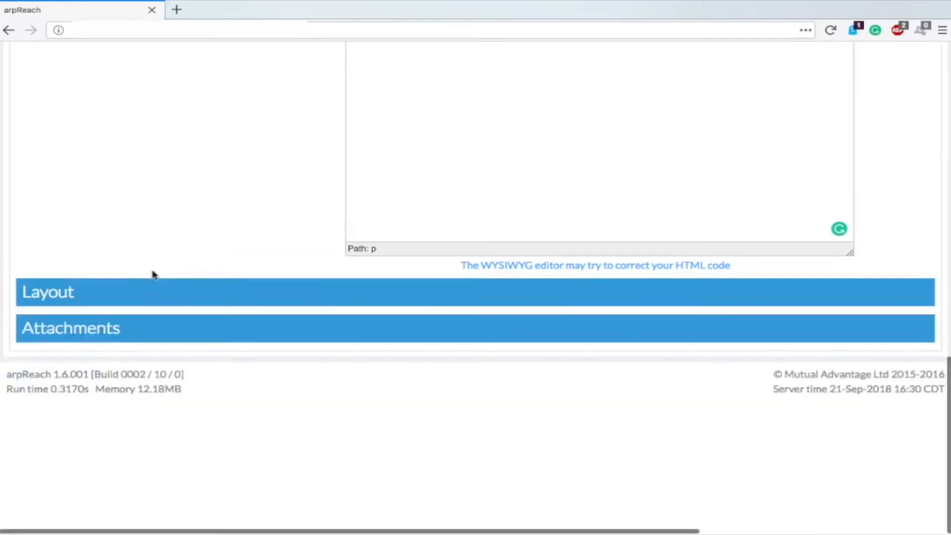
left_click(108, 331)
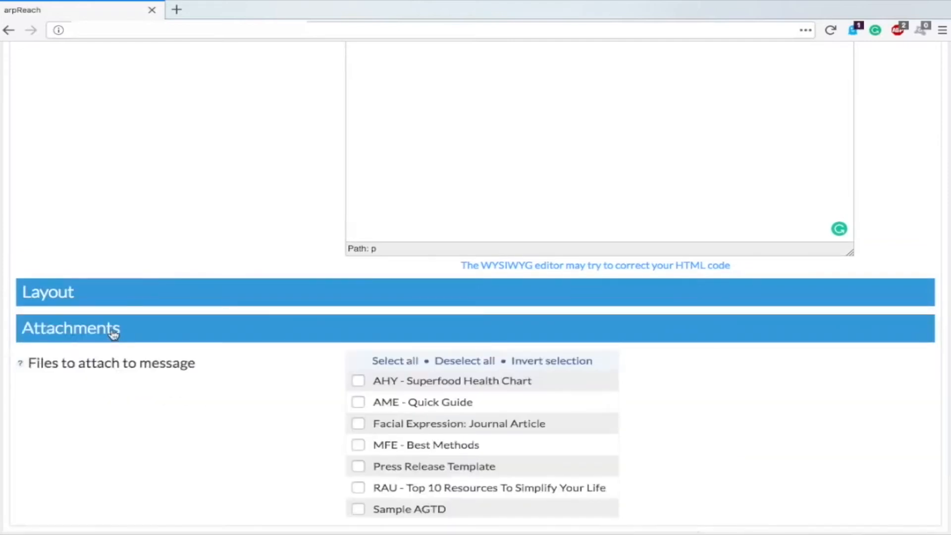
scroll(230, 357, "down", 3)
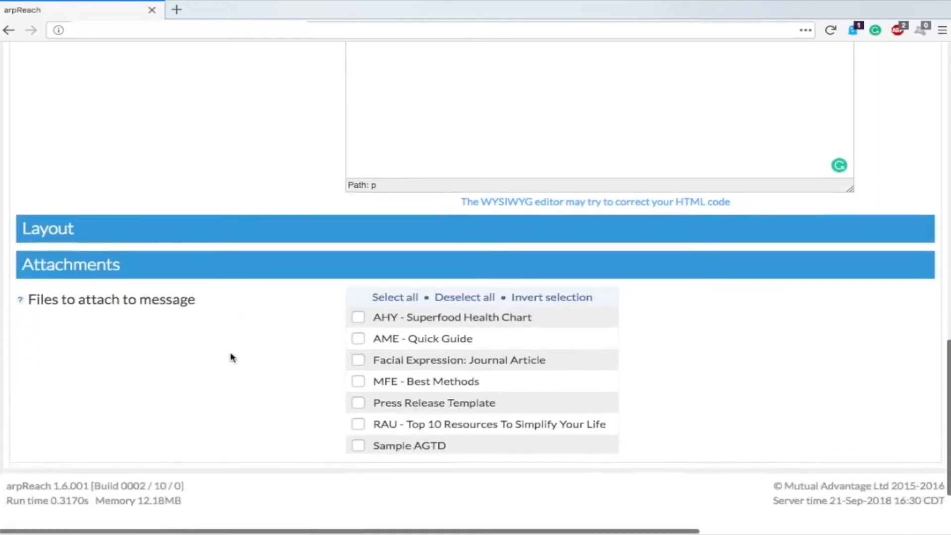
scroll(454, 288, "down", 5)
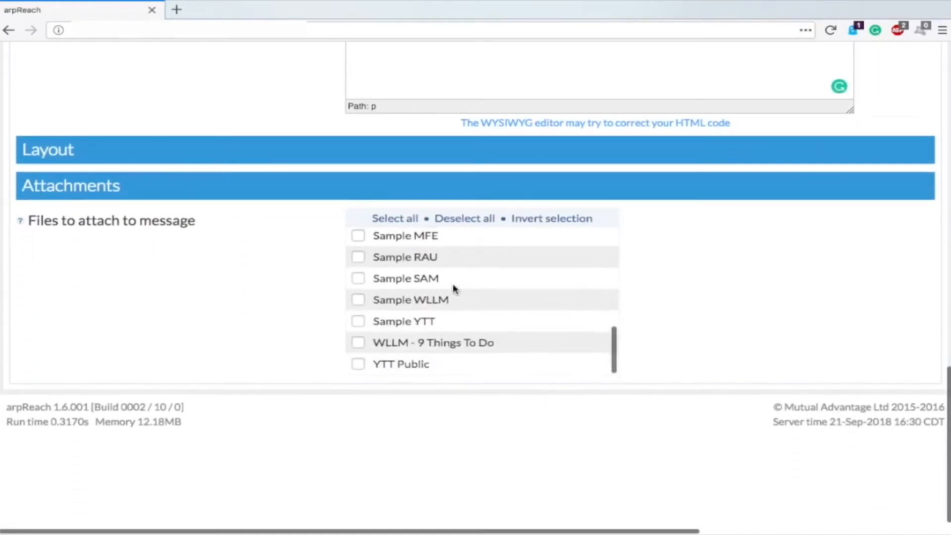
scroll(454, 288, "up", 3)
scroll(453, 288, "up", 3)
scroll(452, 285, "down", 5)
scroll(453, 285, "up", 5)
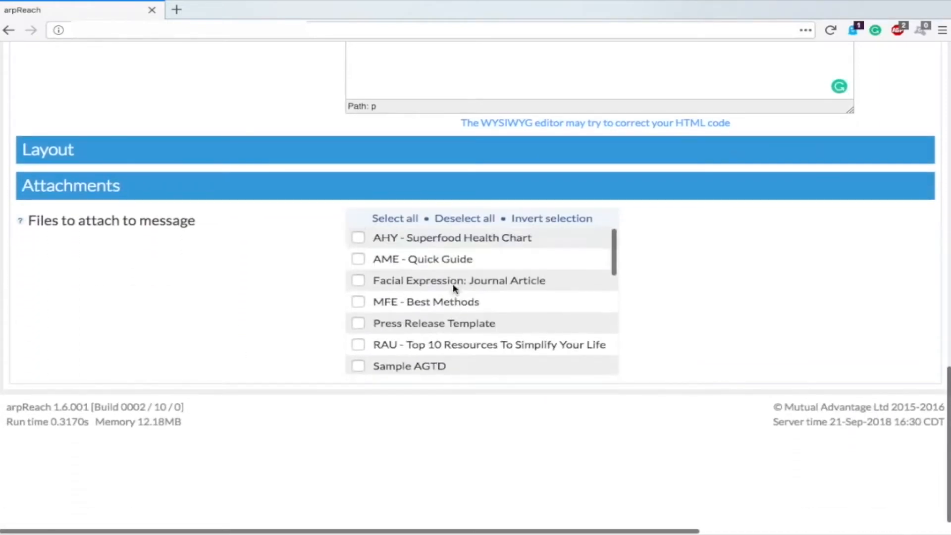
left_click(357, 281)
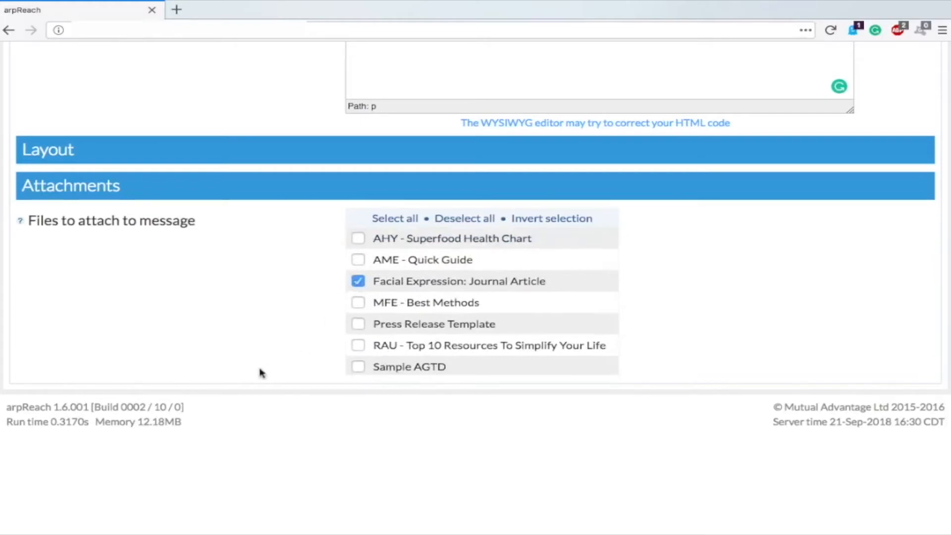
left_click(358, 281)
scroll(251, 308, "up", 5)
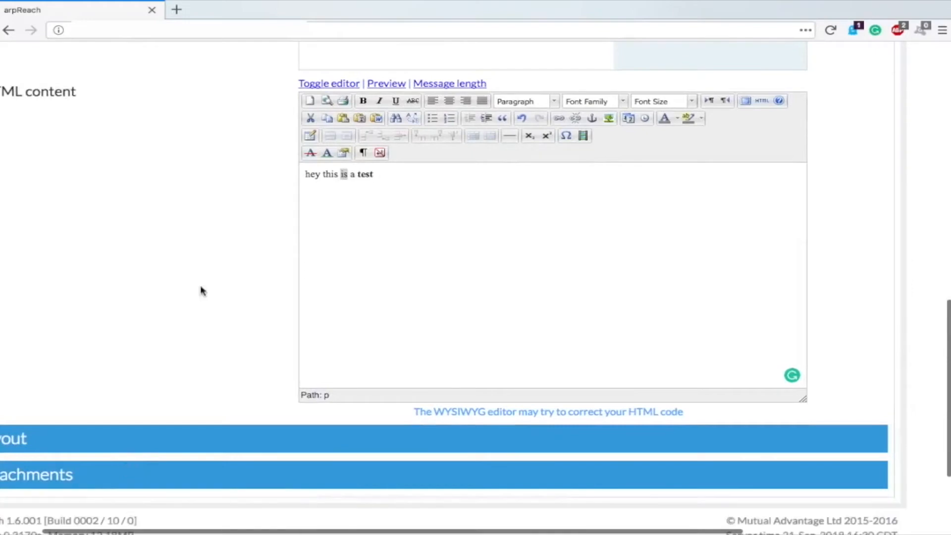
scroll(202, 291, "up", 8)
scroll(202, 290, "up", 5)
scroll(204, 289, "left", 3)
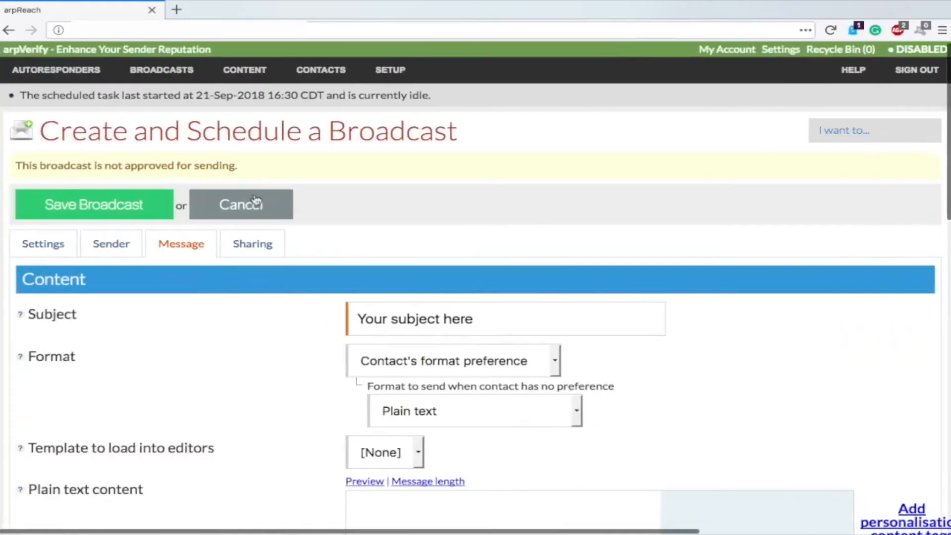
Step: Discard the unsaved broadcast and check the first broadcast's available actions
left_click(255, 200)
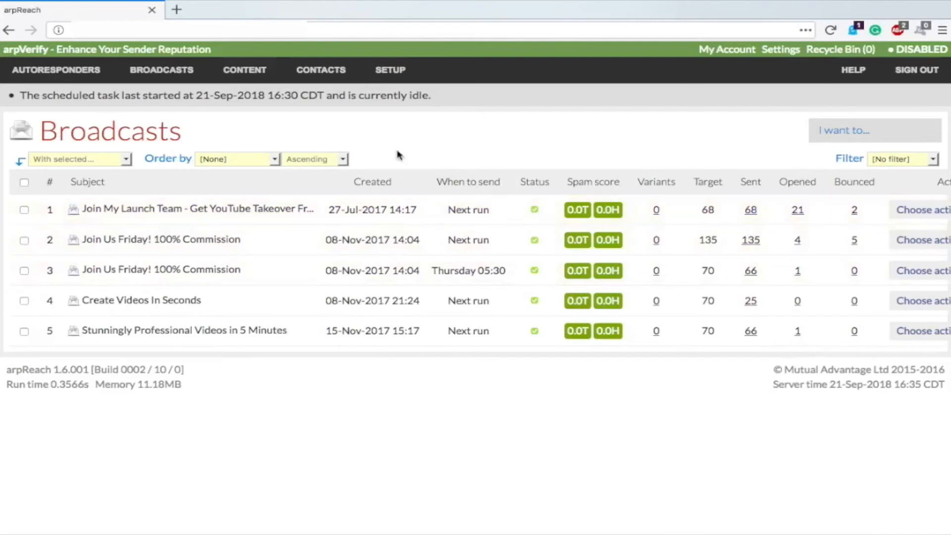
left_click(899, 210)
scroll(747, 240, "right", 2)
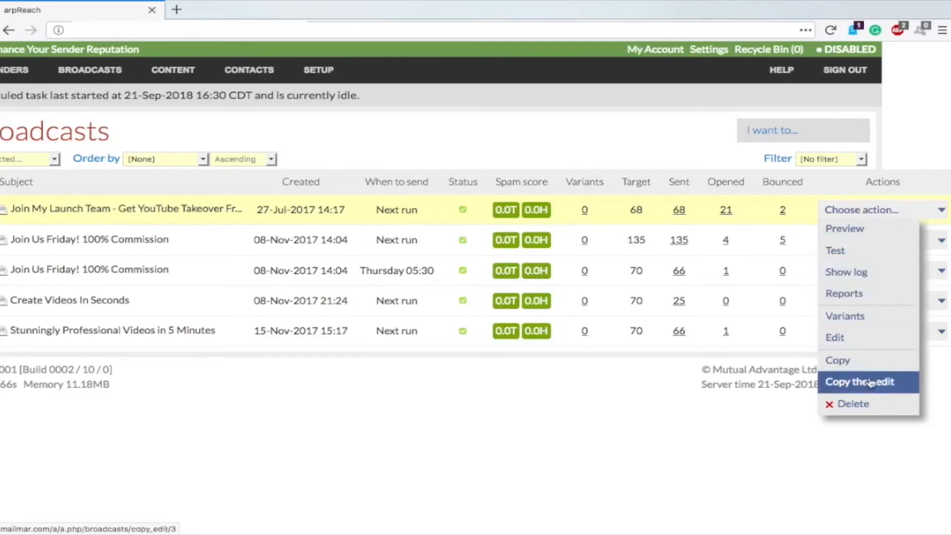
scroll(585, 403, "left", 3)
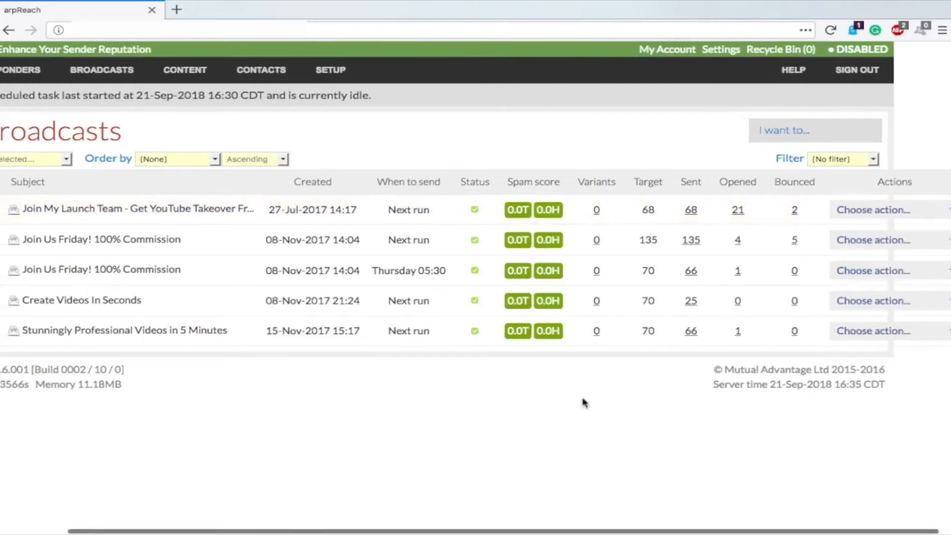
Step: From the second autoresponder's 28 messages, copy and edit 'Is This Really How We Speak?'
mouse_move(84, 81)
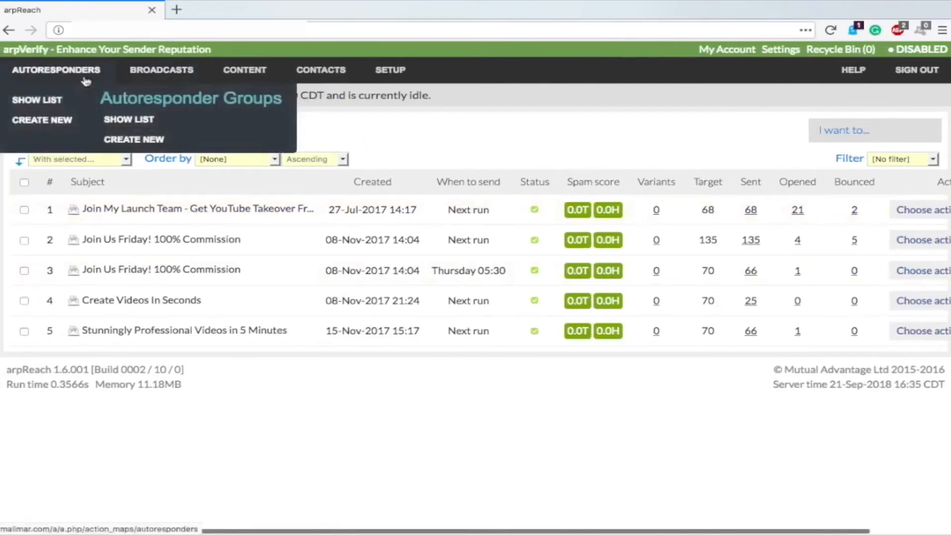
left_click(35, 103)
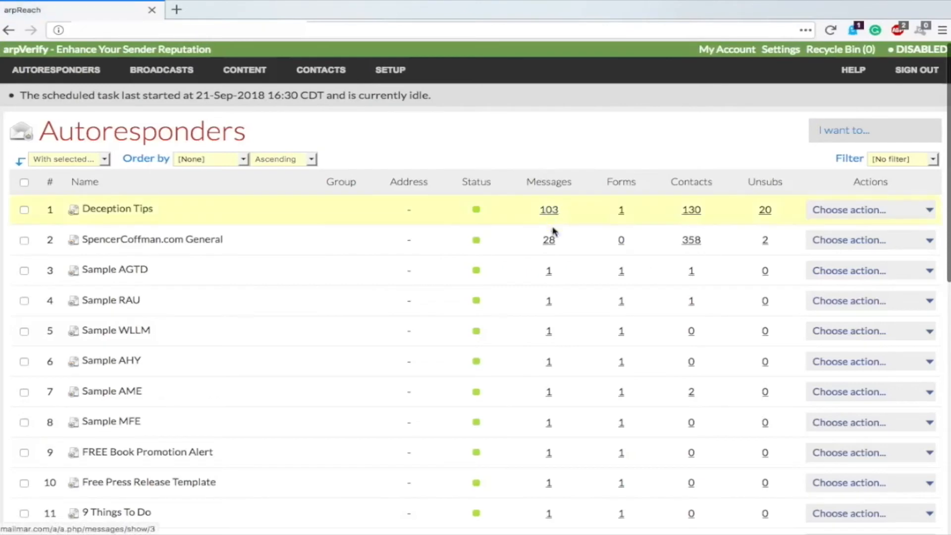
left_click(548, 242)
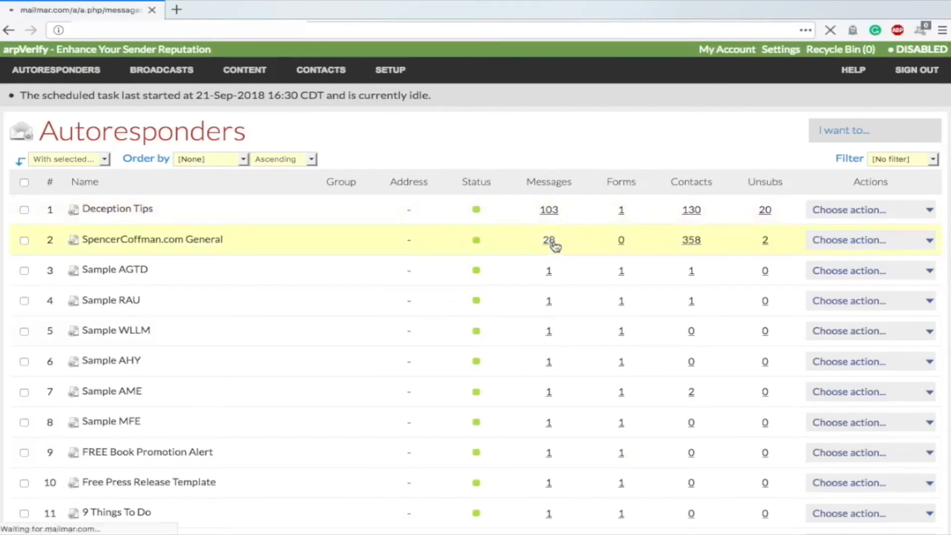
scroll(377, 242, "down", 15)
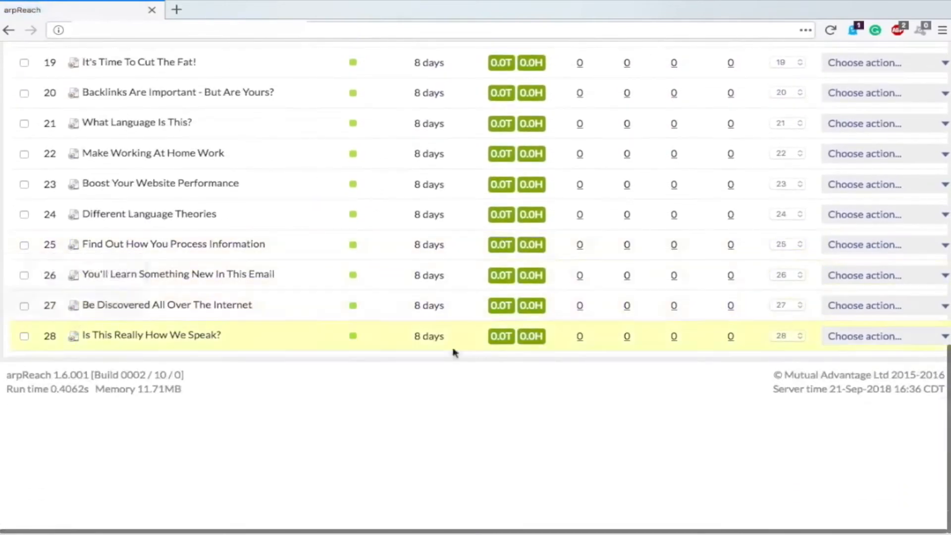
left_click(874, 337)
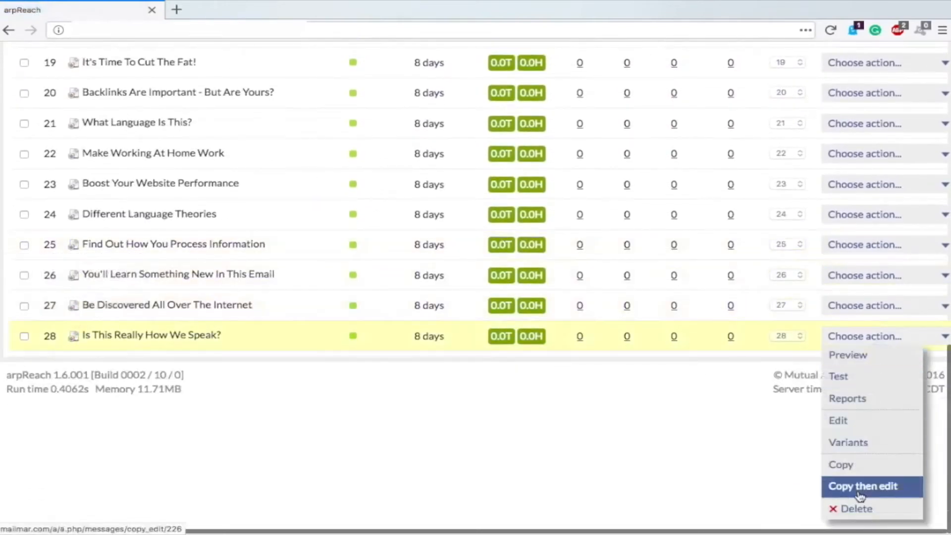
left_click(833, 491)
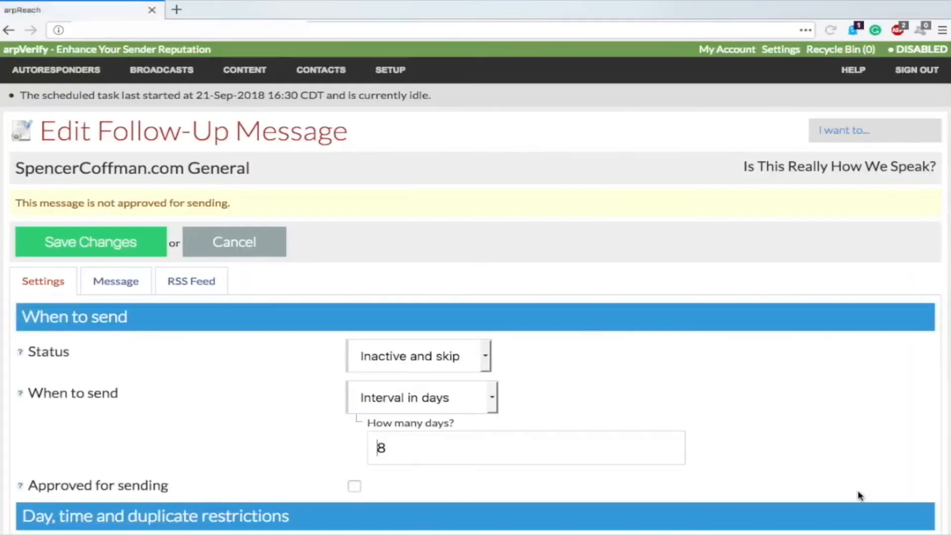
scroll(350, 440, "down", 3)
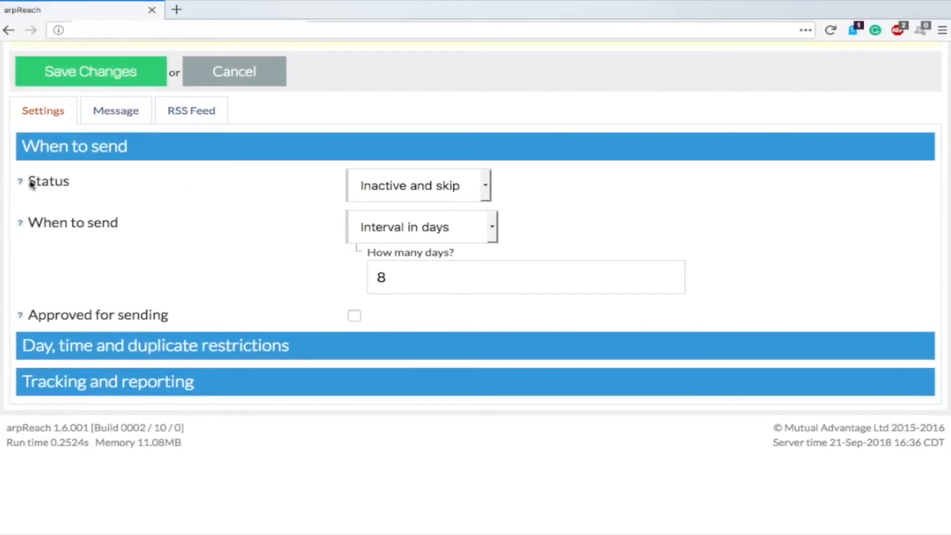
Step: Set the message status to Live on a days interval and approve it for sending
left_click(439, 185)
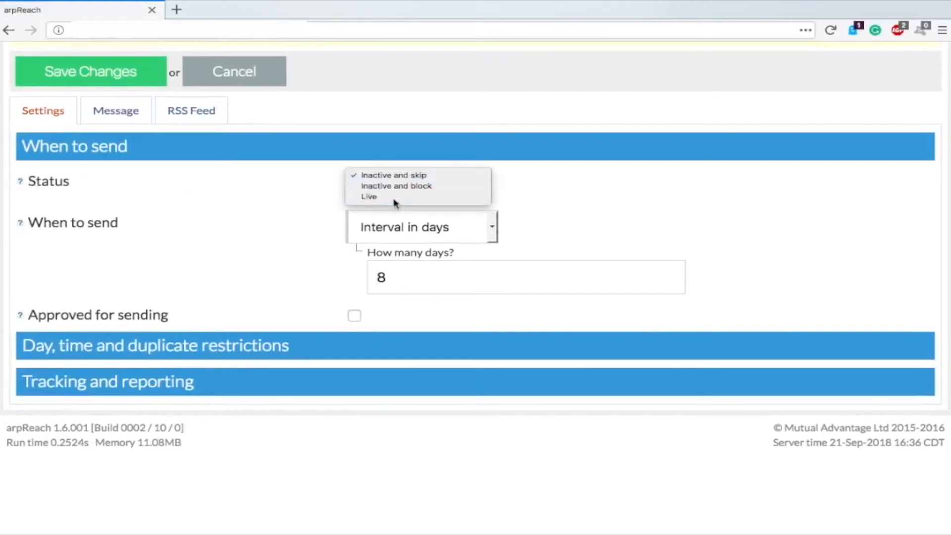
left_click(394, 200)
left_click(386, 231)
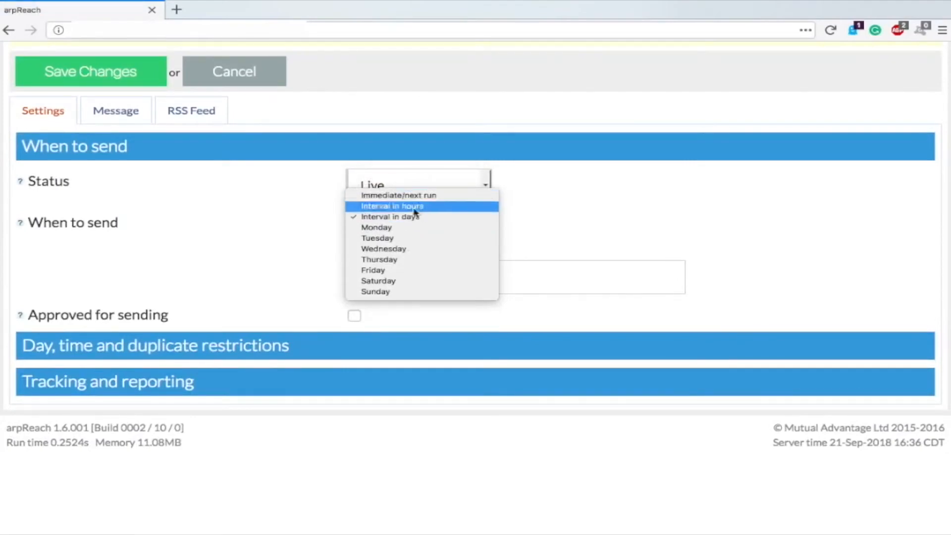
left_click(411, 217)
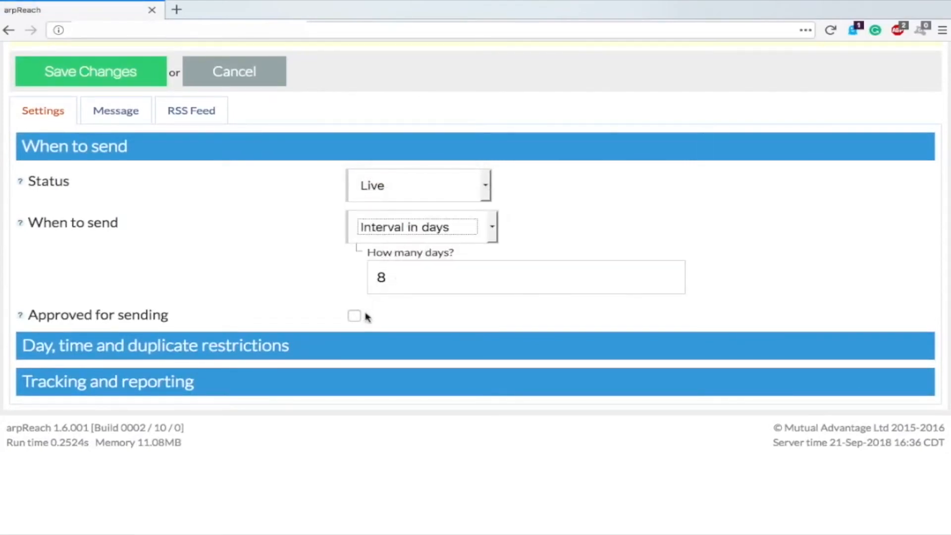
left_click(352, 320)
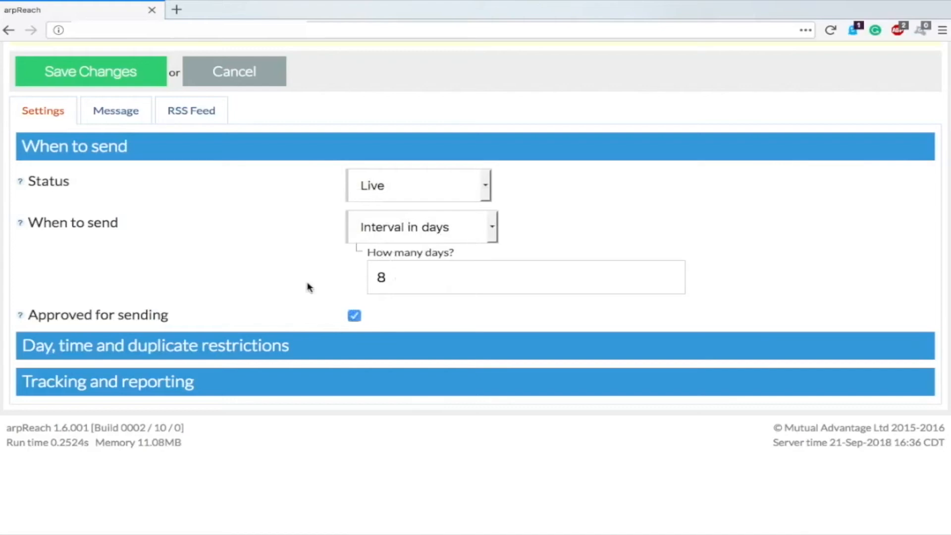
Step: Expand the day and time restrictions, keeping all seven weekdays including Saturday and Sunday allowed
left_click(210, 346)
scroll(279, 251, "down", 5)
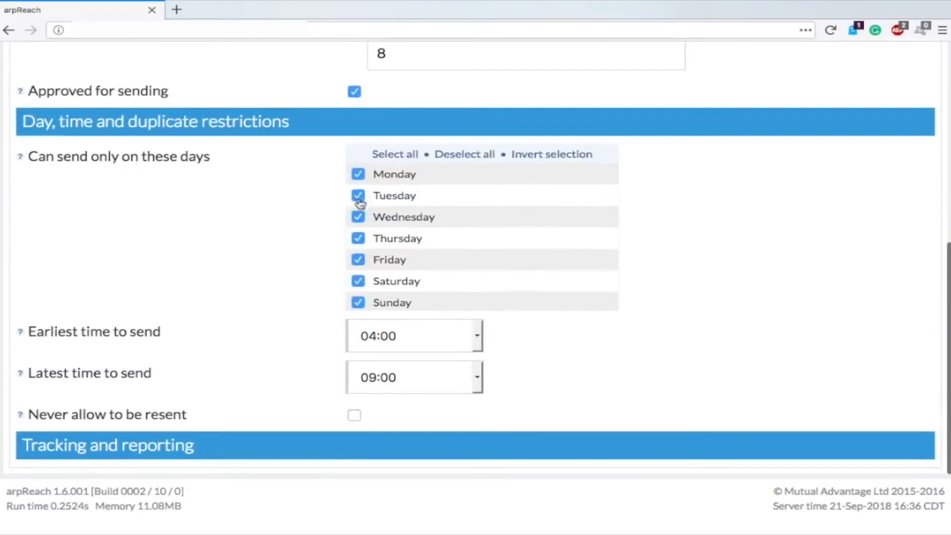
left_click(358, 281)
left_click(358, 302)
left_click(358, 281)
left_click(359, 303)
scroll(268, 280, "down", 3)
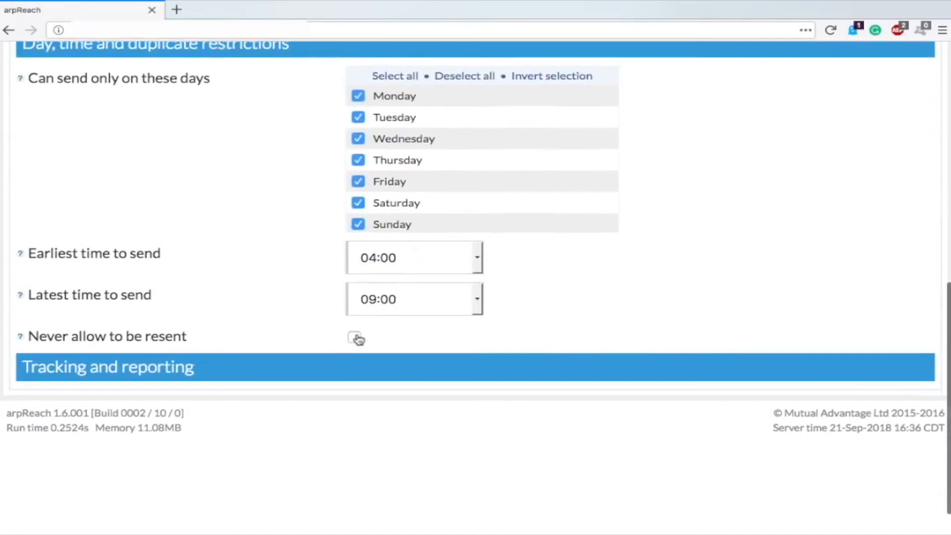
Step: Expand the tracking and reporting settings and review the CC and BCC recipient boxes
left_click(176, 371)
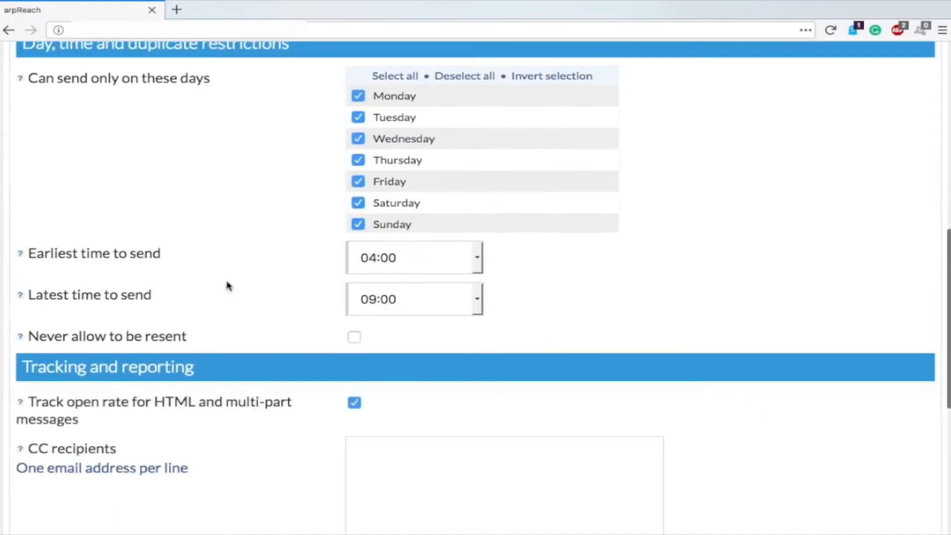
scroll(303, 302, "down", 3)
scroll(325, 276, "down", 3)
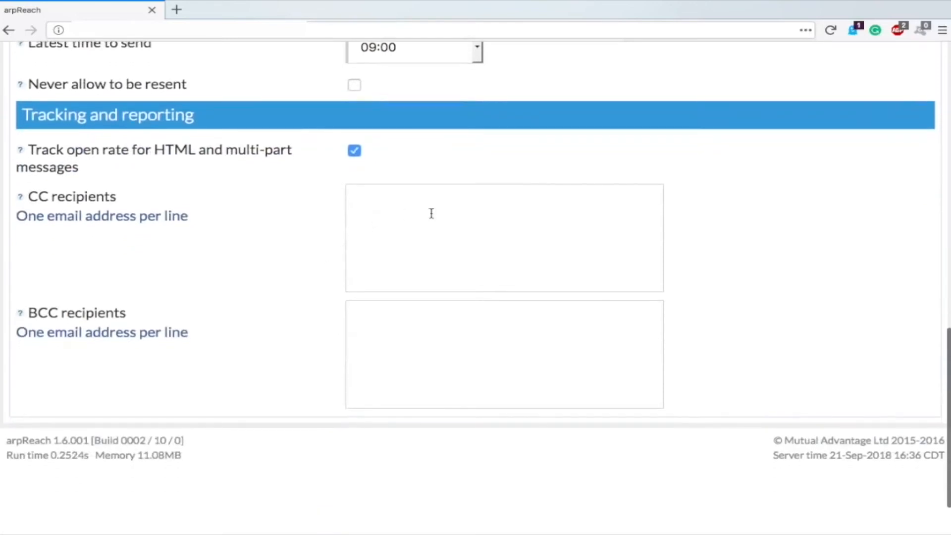
left_click(431, 213)
left_click(381, 324)
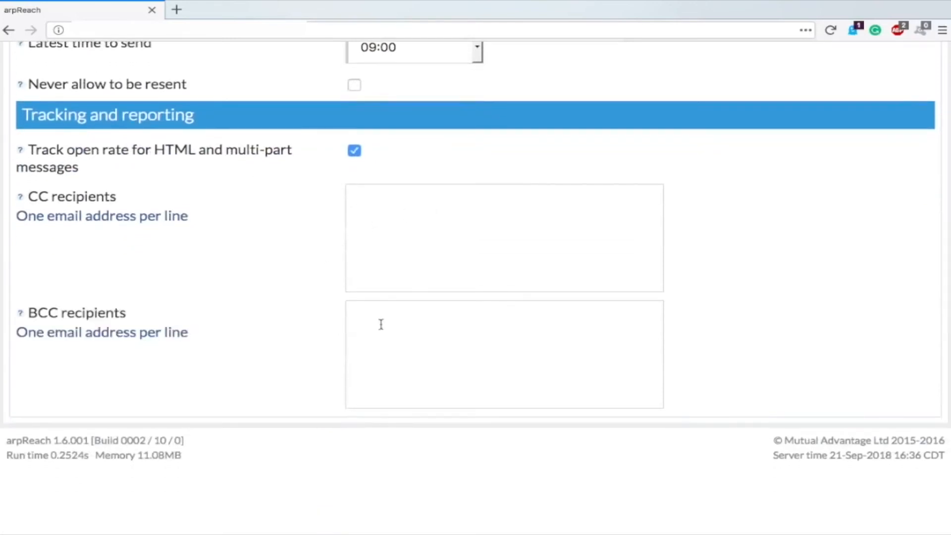
scroll(322, 318, "up", 20)
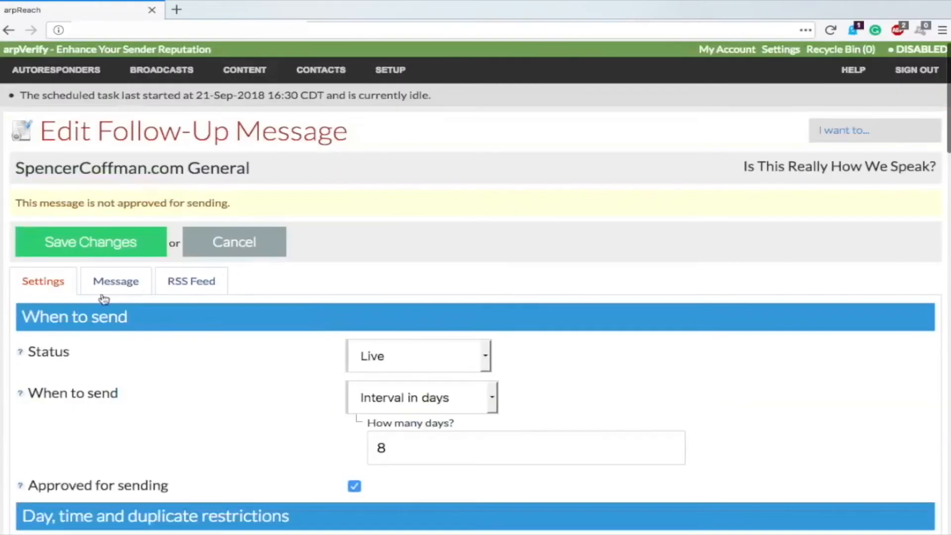
Step: On the Message tab, keep the format as Contact's format preference
left_click(103, 295)
scroll(230, 350, "down", 6)
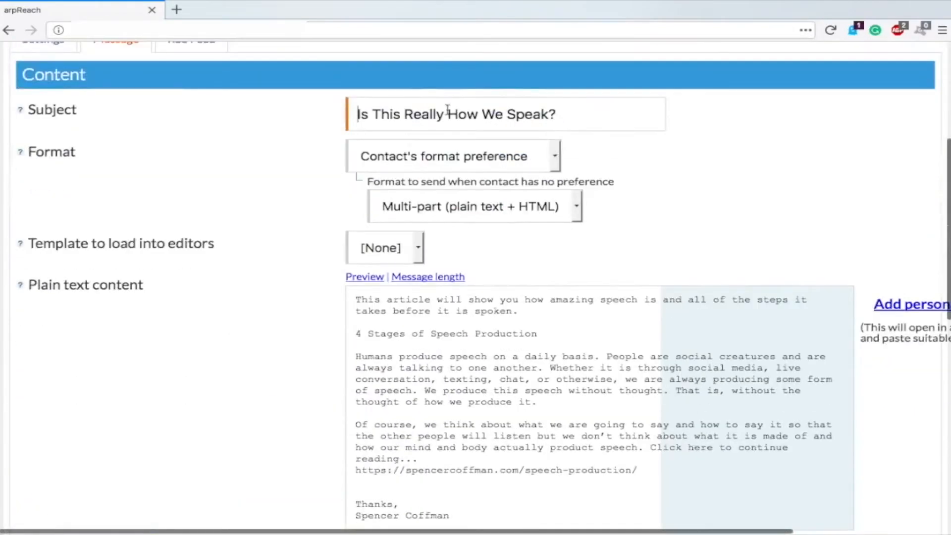
scroll(303, 167, "down", 2)
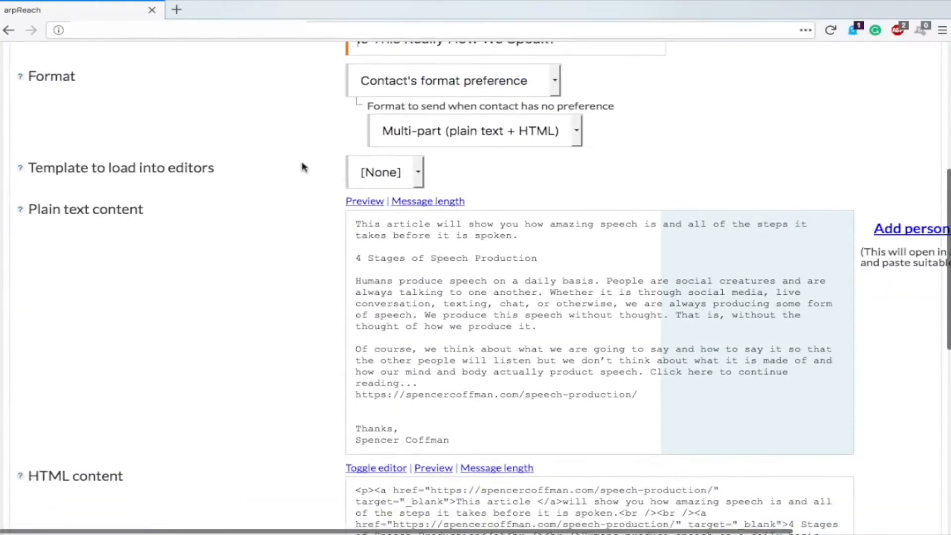
left_click(416, 95)
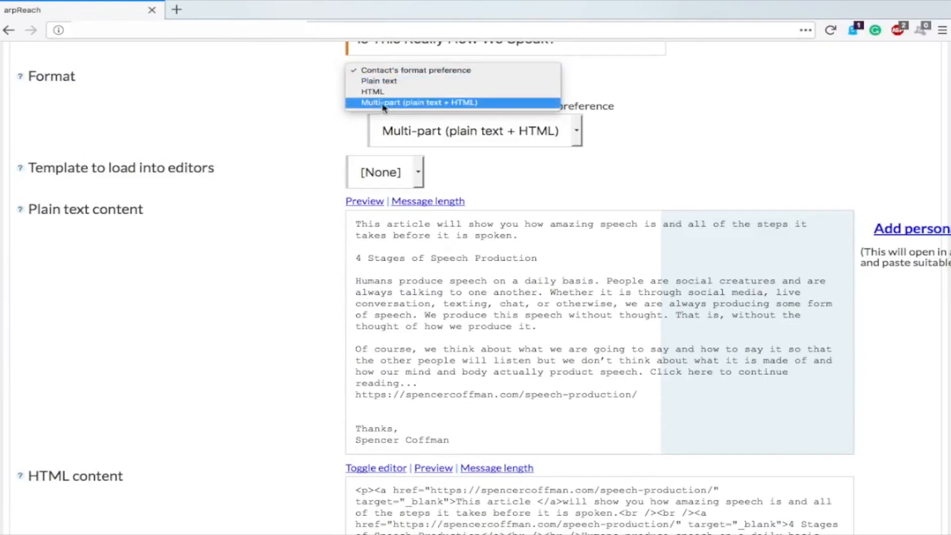
left_click(395, 76)
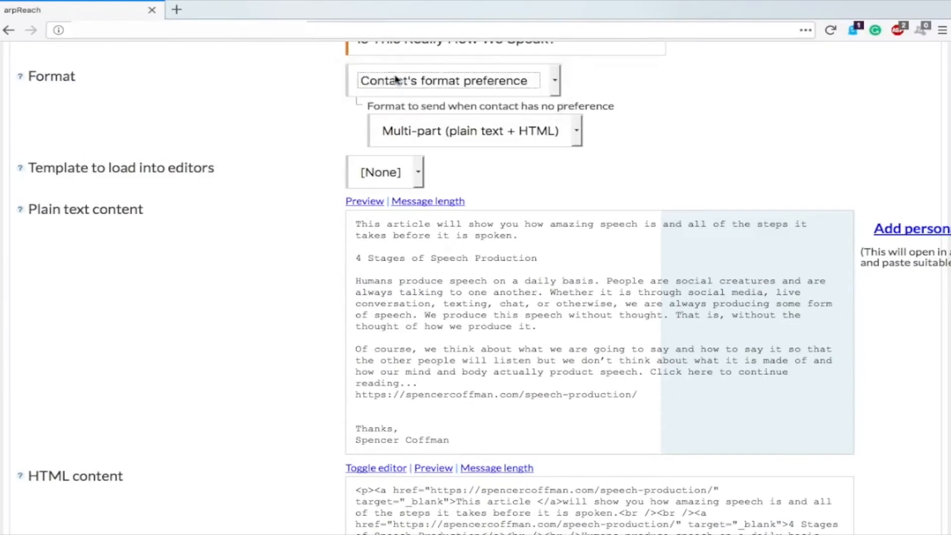
left_click(251, 127)
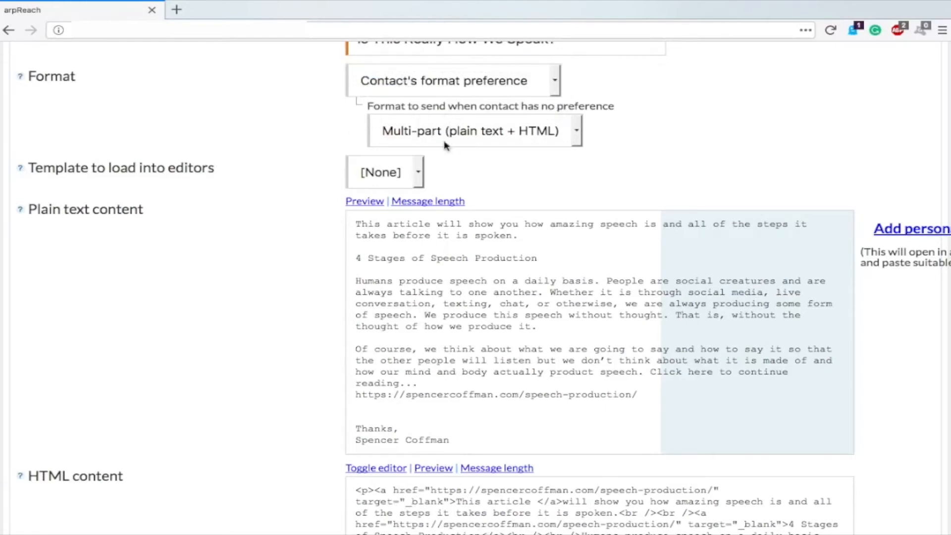
scroll(257, 165, "down", 1)
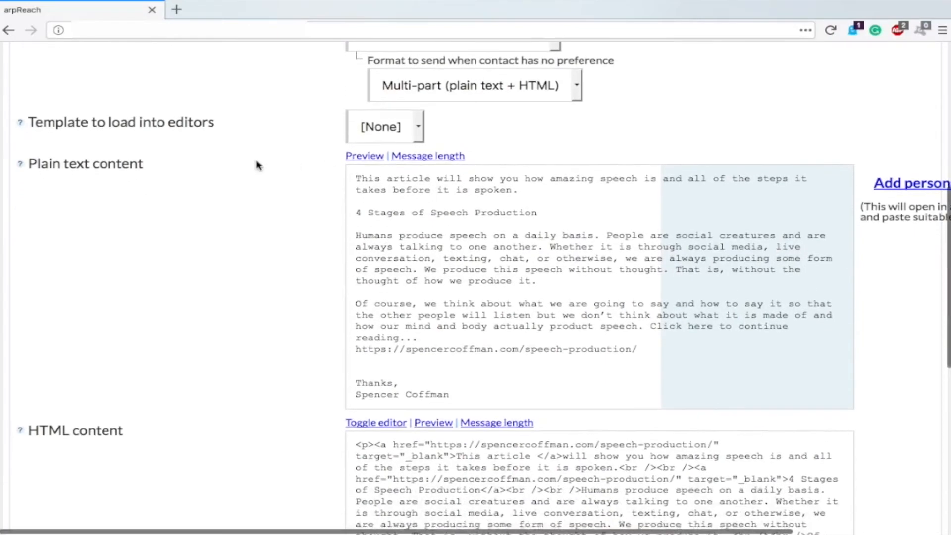
scroll(221, 187, "down", 2)
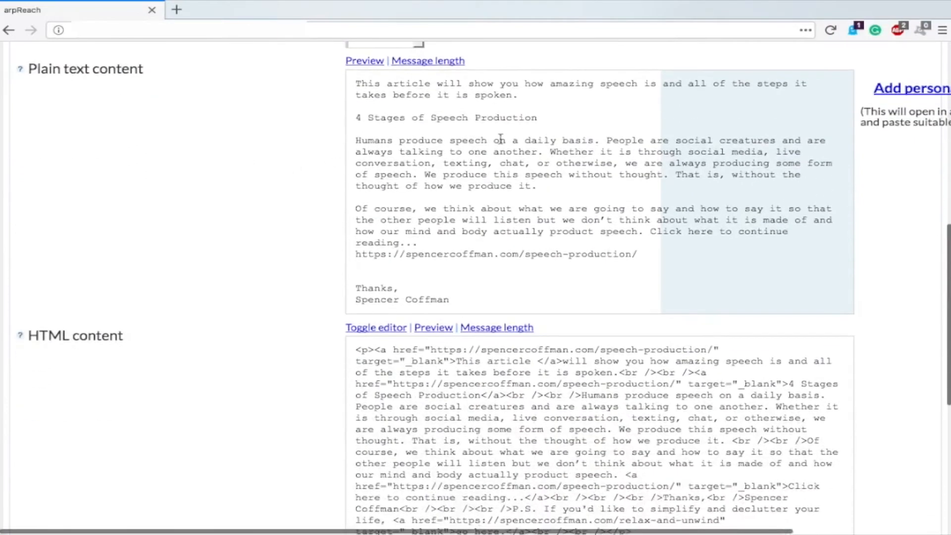
scroll(263, 229, "down", 2)
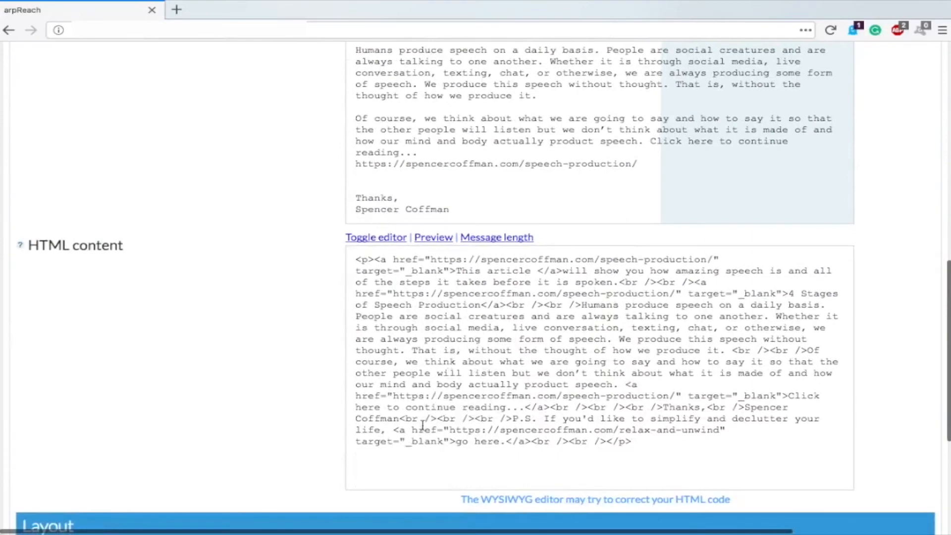
Step: Switch the HTML content to the visual editor and show the RSS feed settings
left_click(381, 241)
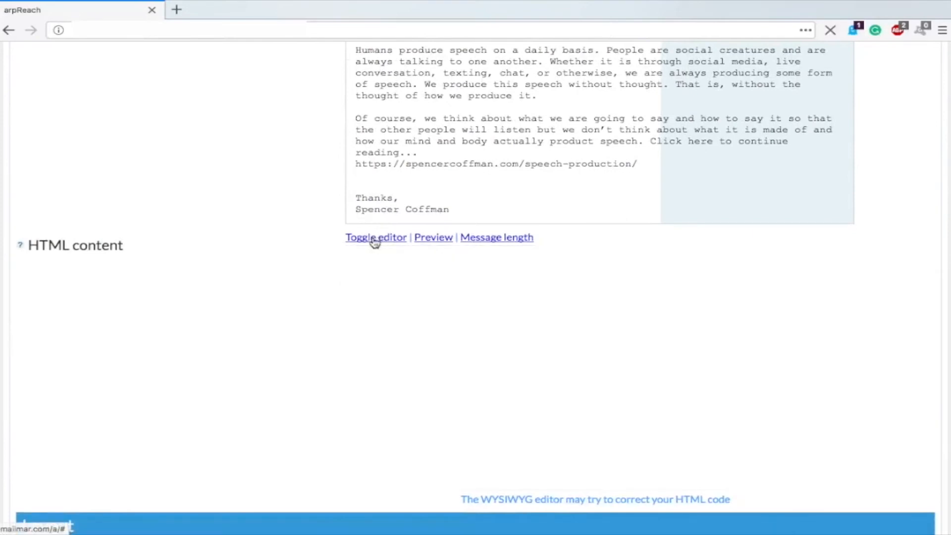
scroll(436, 303, "down", 3)
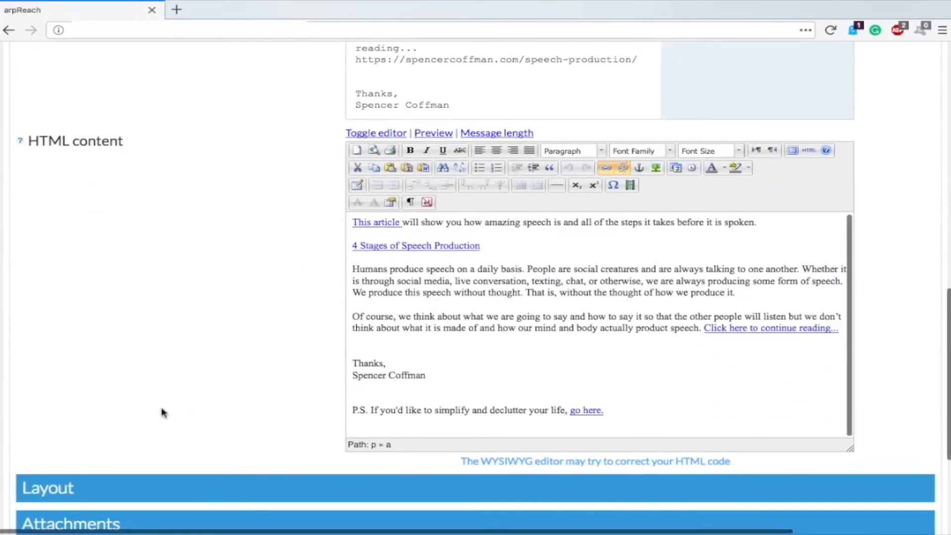
scroll(159, 411, "down", 4)
scroll(64, 351, "up", 10)
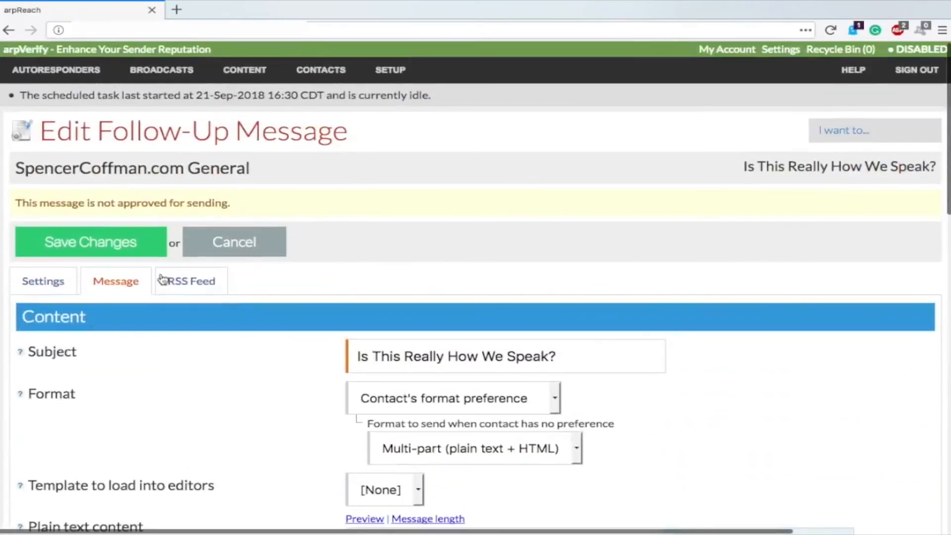
left_click(162, 280)
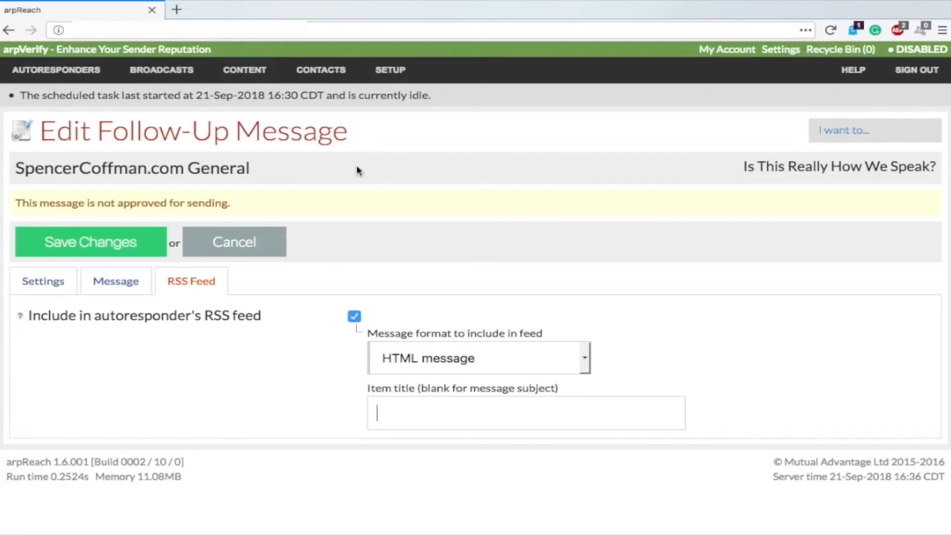
Step: Display the CONTENT navigation menu listing templates, attachments, variables and custom fields
mouse_move(170, 79)
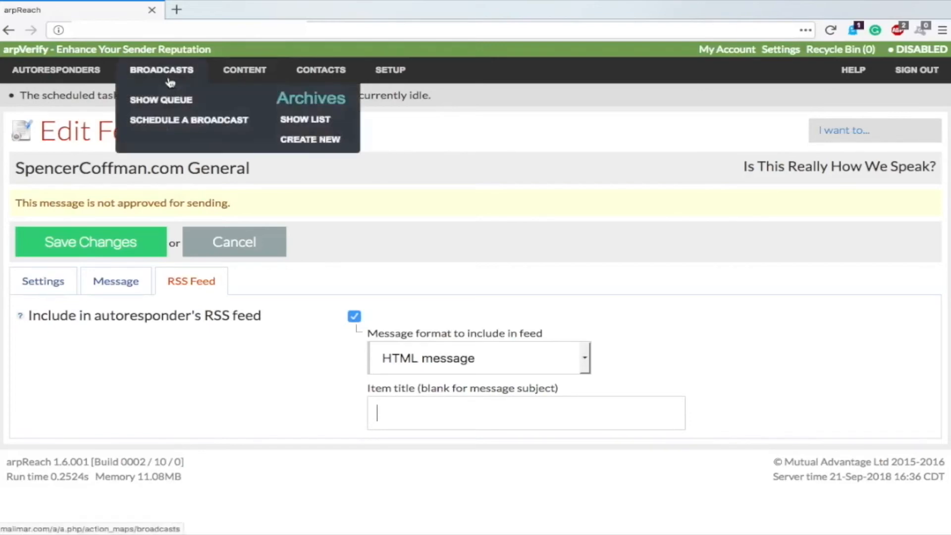
mouse_move(238, 74)
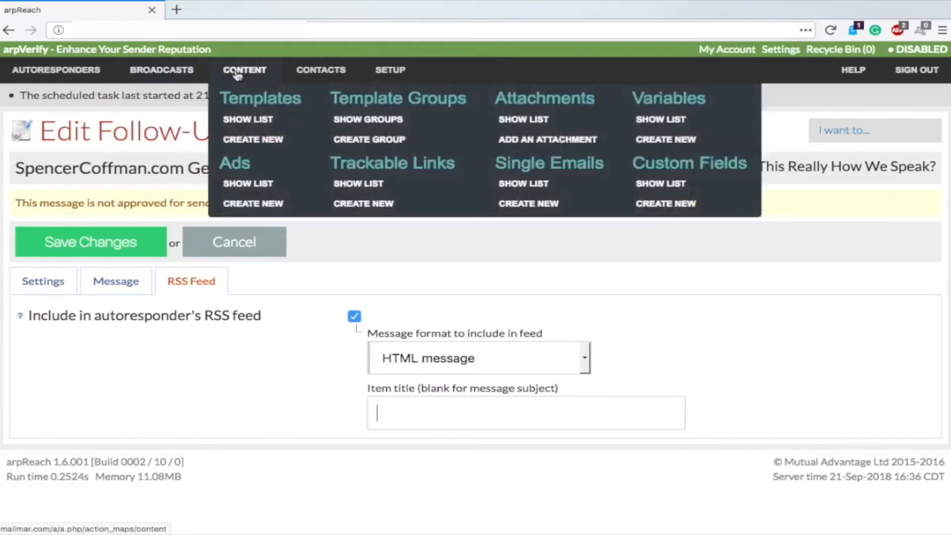
Step: Open the Templates list from the CONTENT menu, which shows no templates
left_click(242, 125)
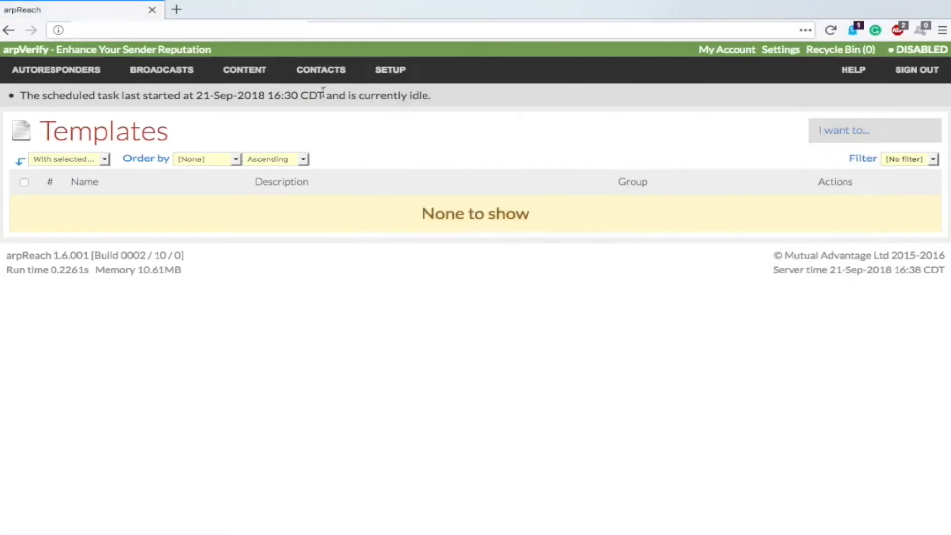
mouse_move(311, 75)
mouse_move(268, 77)
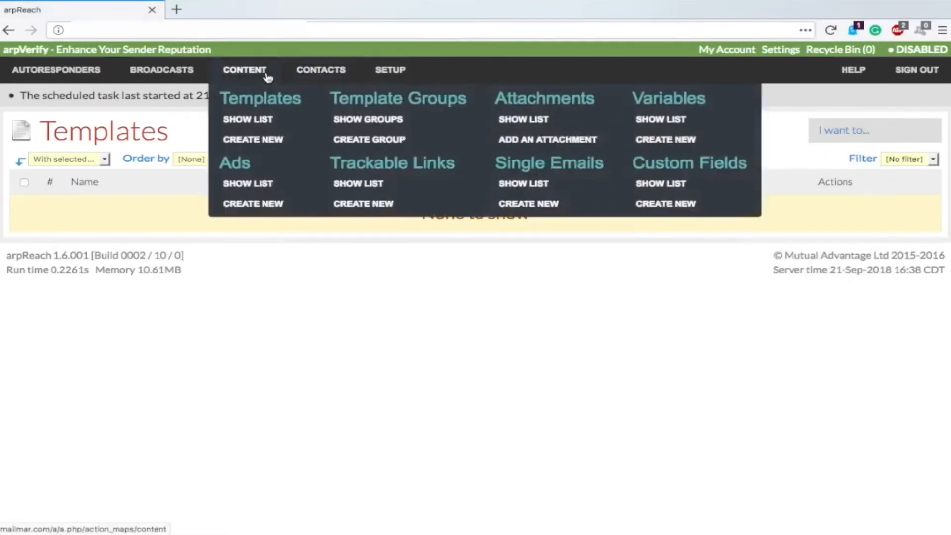
mouse_move(150, 72)
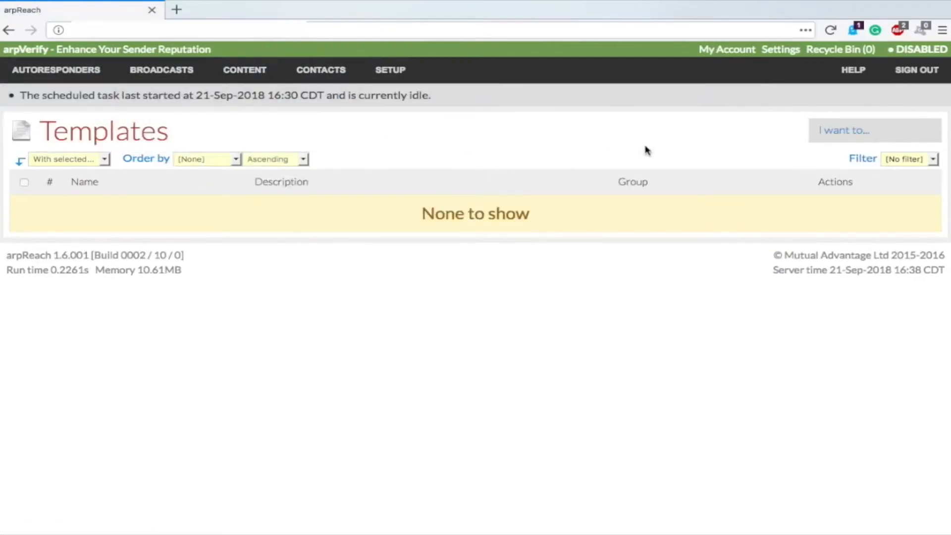
mouse_move(845, 139)
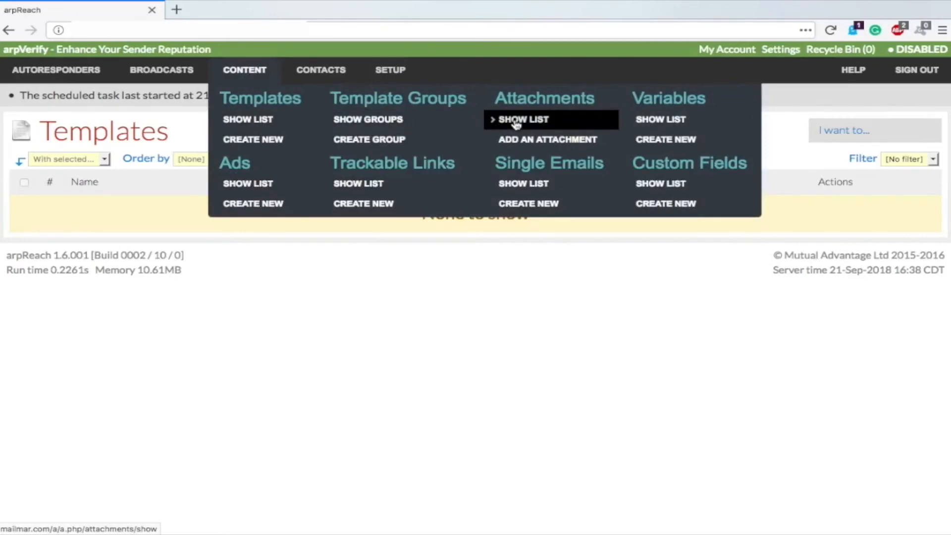
Step: From the attachments list, start adding 'Attachment [1]' and place the cursor in its Description
left_click(543, 124)
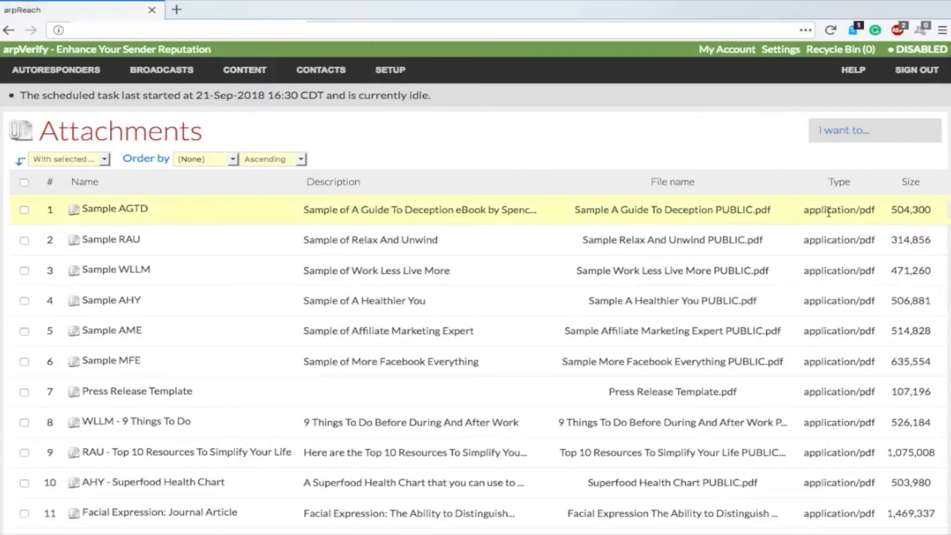
left_click(849, 131)
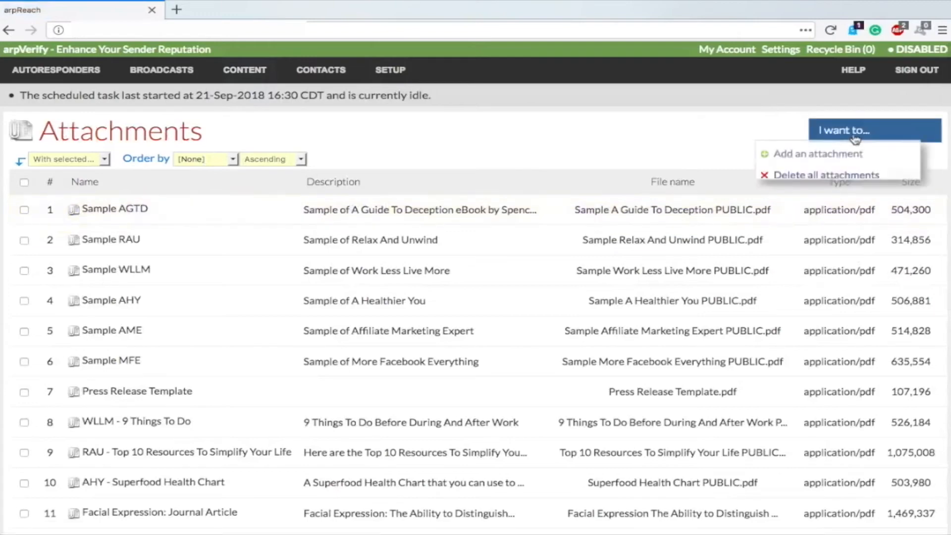
left_click(815, 155)
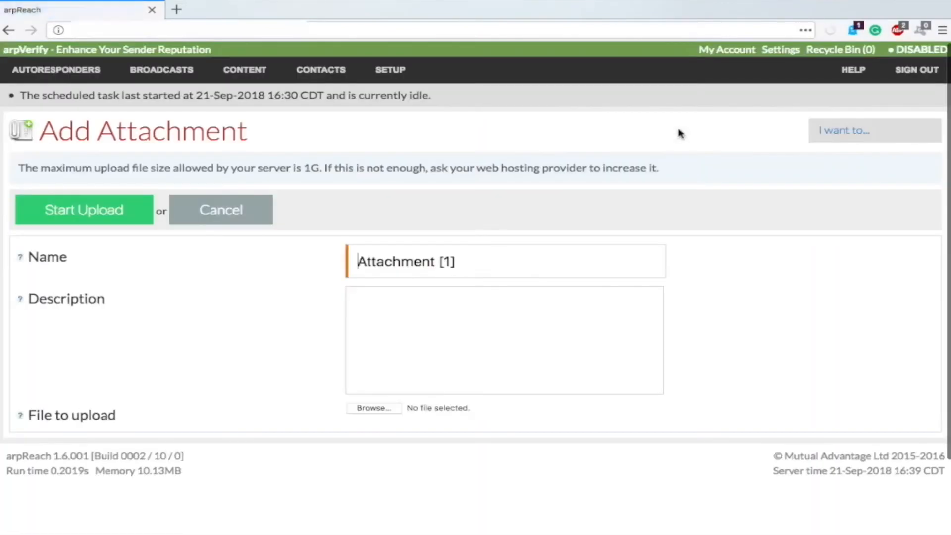
left_click(412, 314)
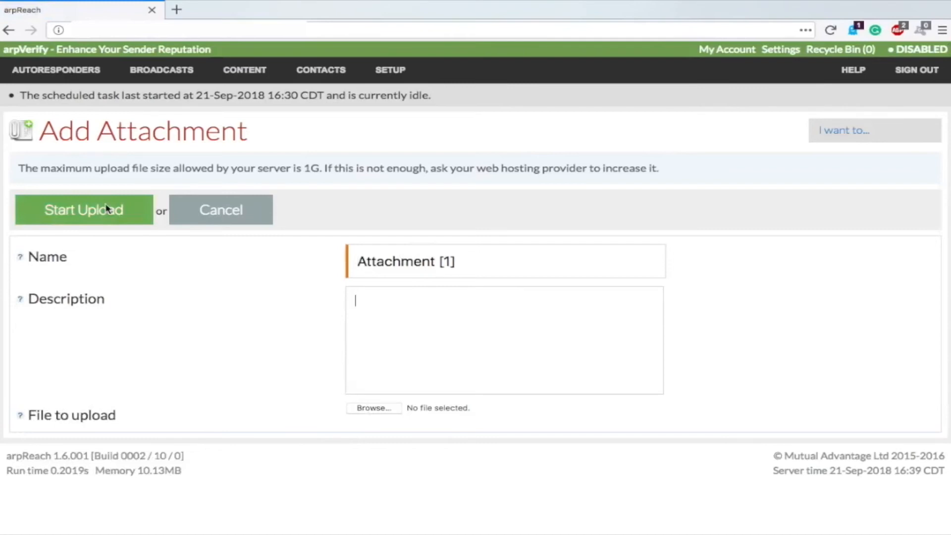
mouse_move(320, 75)
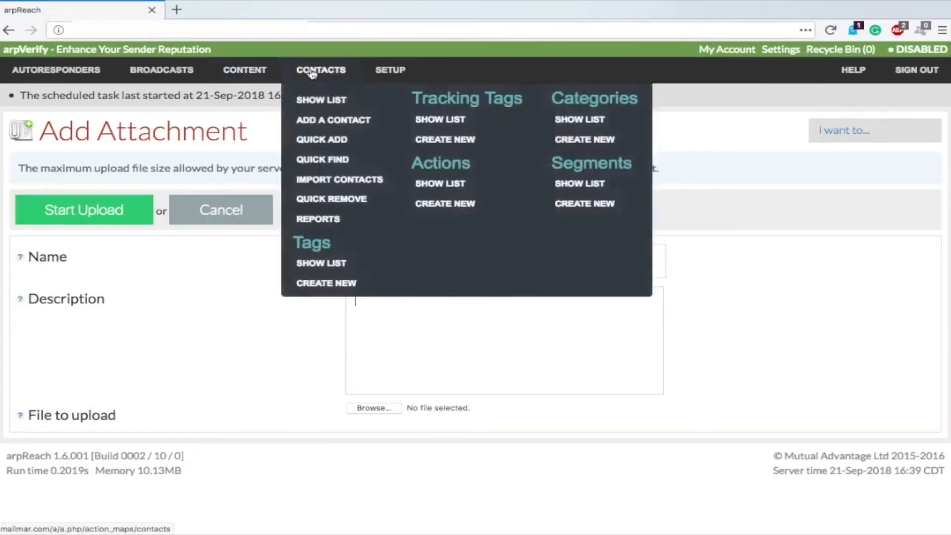
Step: Open a blank Add Contact form and view its Contact Info and Segmentation tabs
left_click(322, 123)
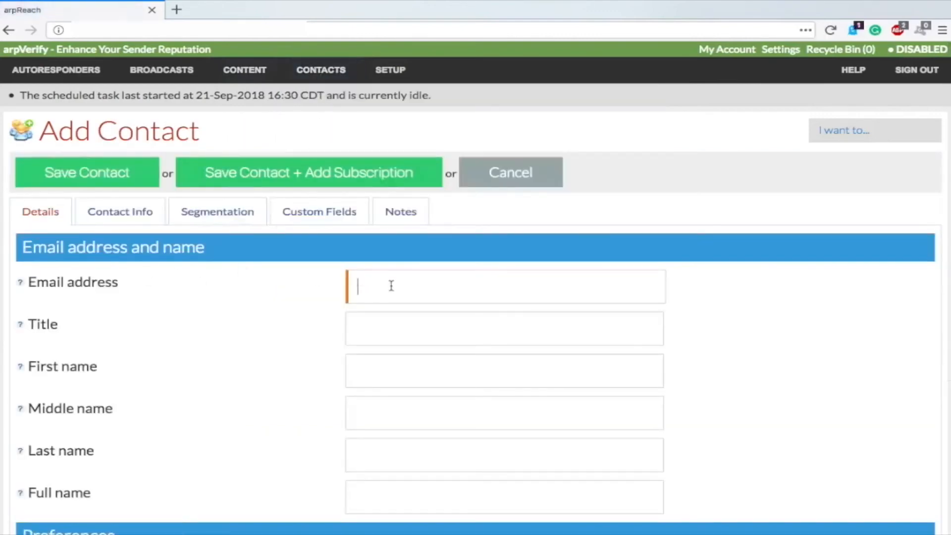
scroll(397, 210, "down", 3)
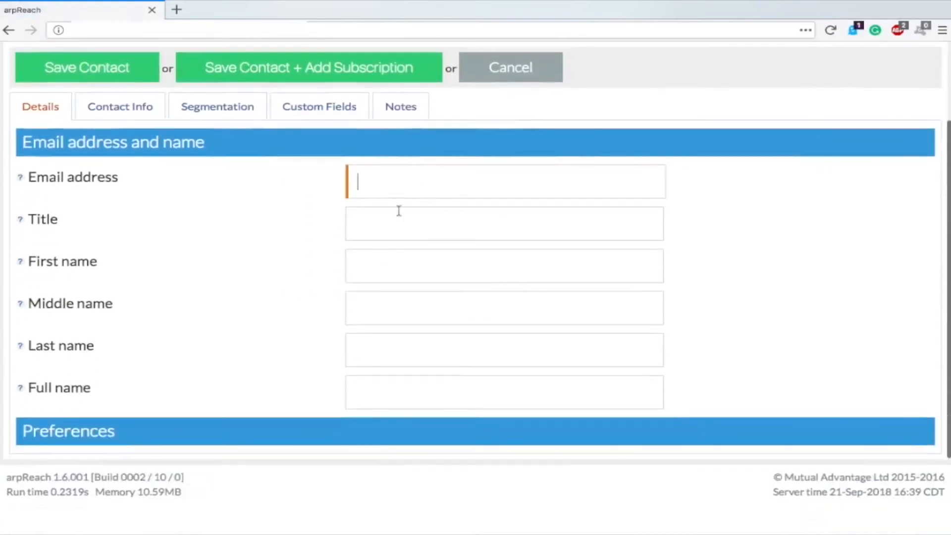
scroll(419, 202, "up", 2)
scroll(418, 202, "up", 1)
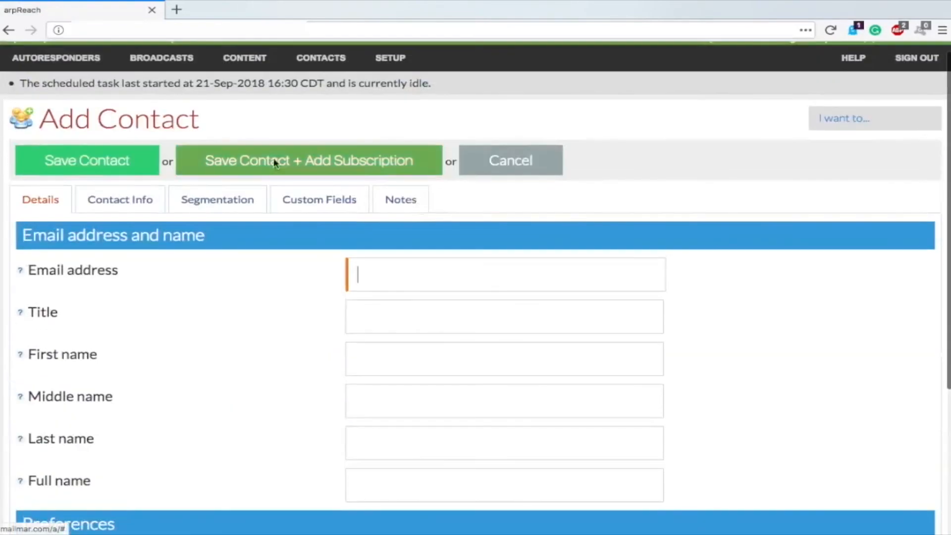
left_click(142, 201)
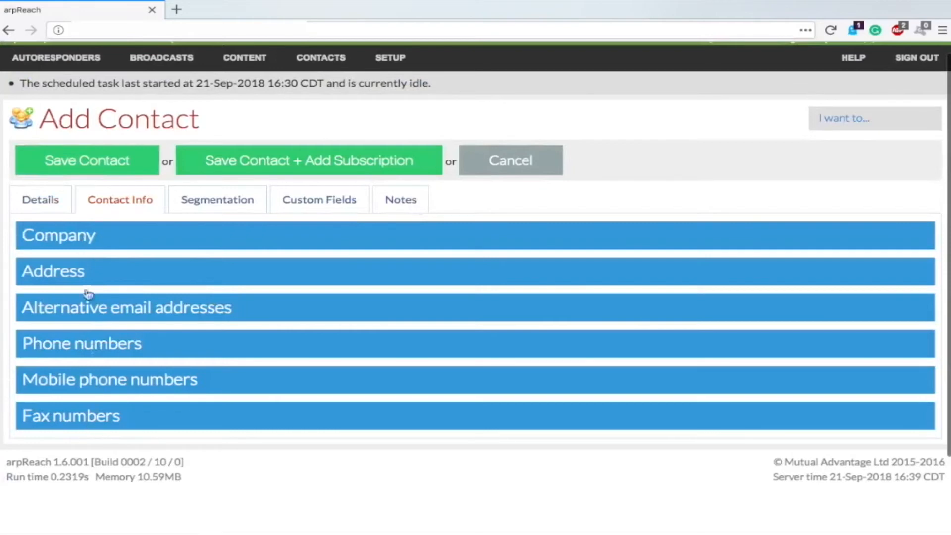
left_click(229, 203)
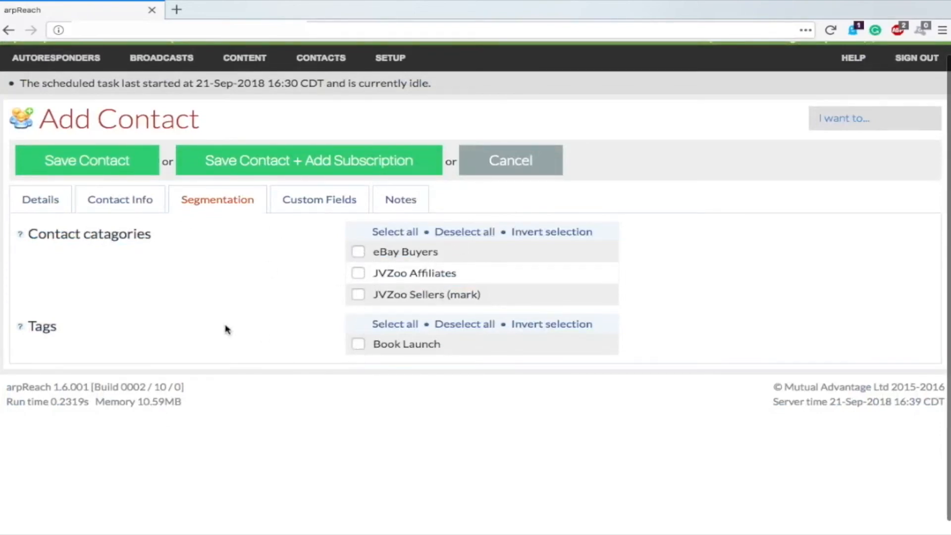
scroll(228, 328, "up", 1)
mouse_move(282, 71)
mouse_move(253, 72)
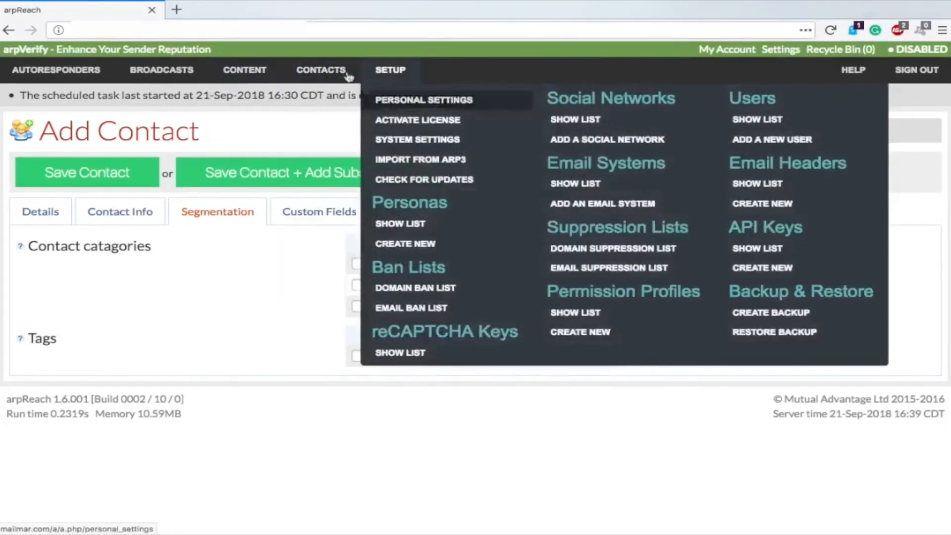
Step: Open the Actions list showing the Join YouTube Takeover Launch Team action
mouse_move(348, 74)
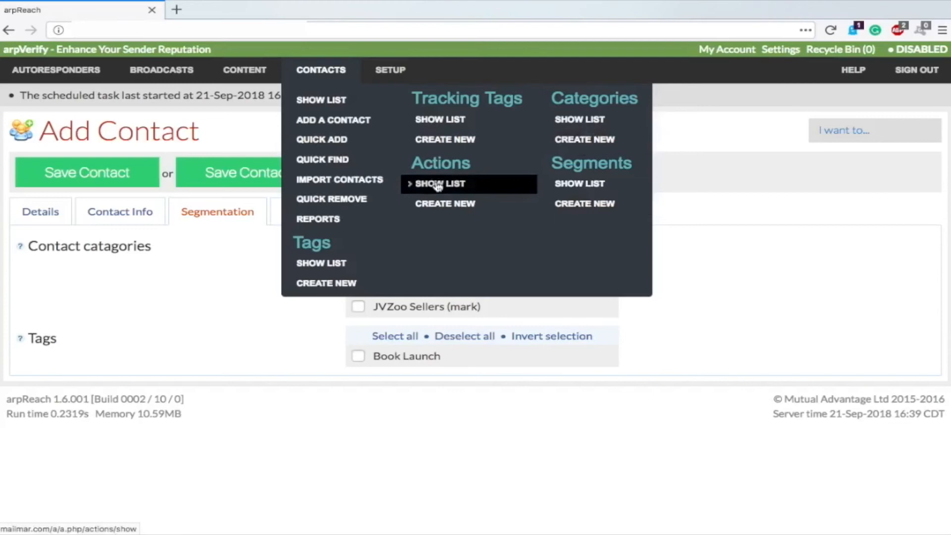
left_click(462, 188)
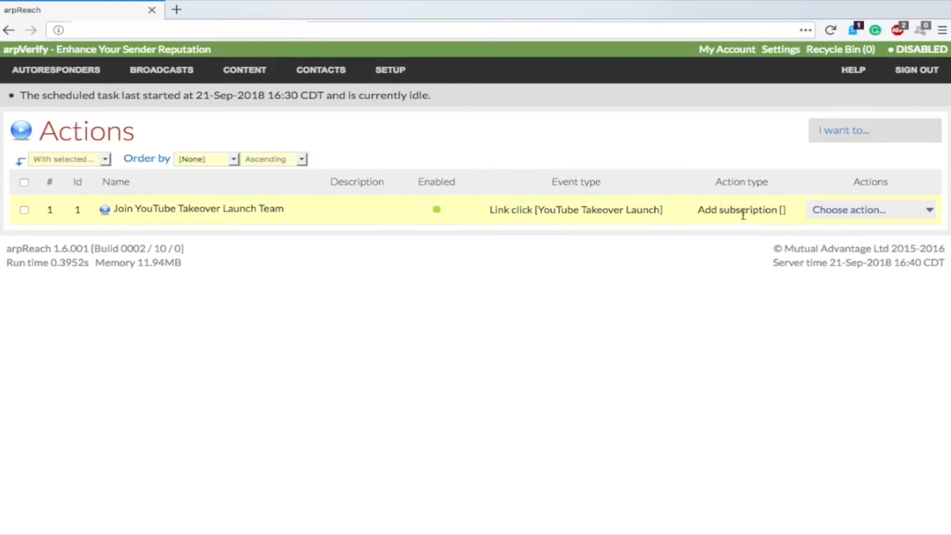
Step: Start a new action from the 'I want to...' menu
mouse_move(842, 132)
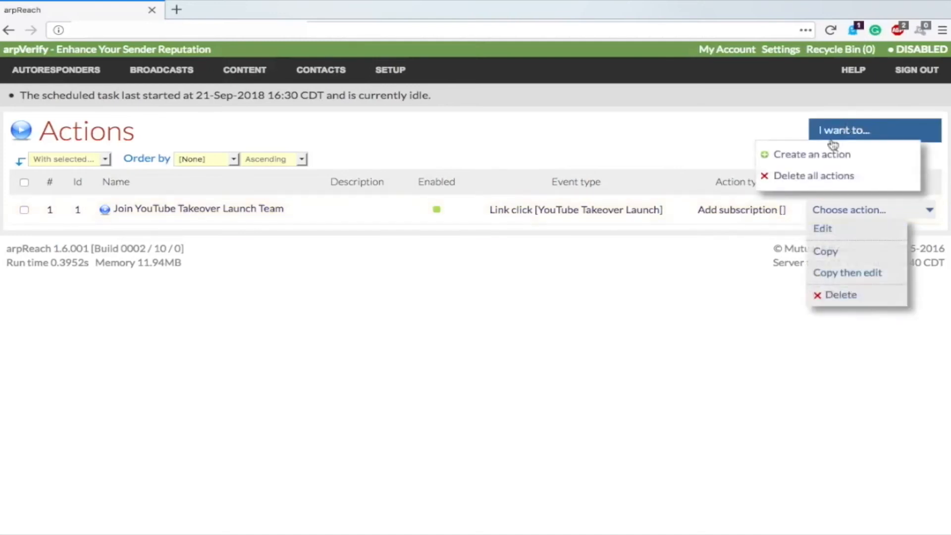
left_click(807, 151)
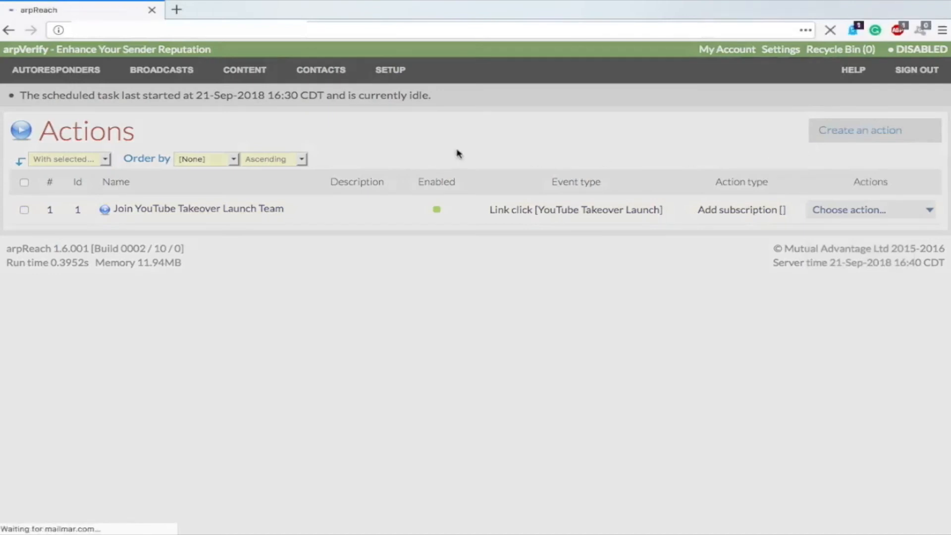
scroll(231, 262, "down", 3)
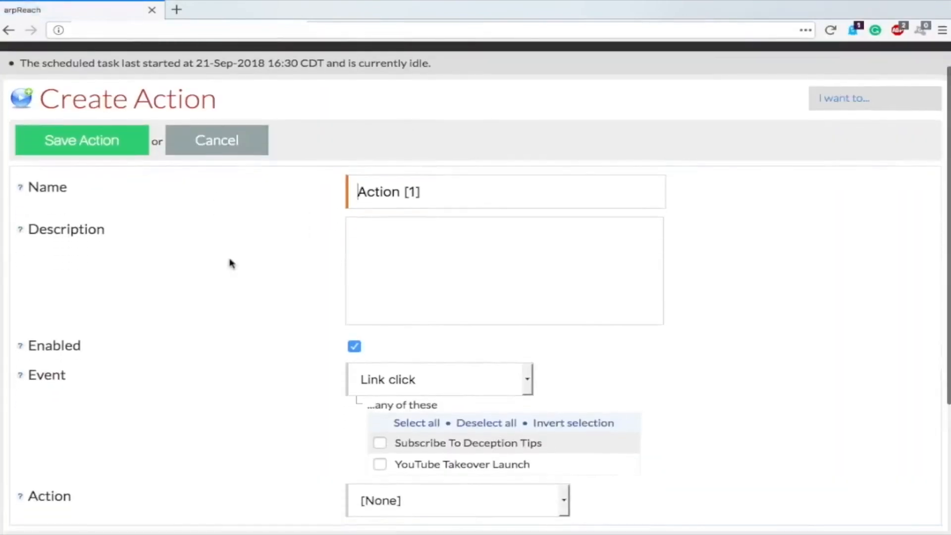
scroll(213, 253, "down", 3)
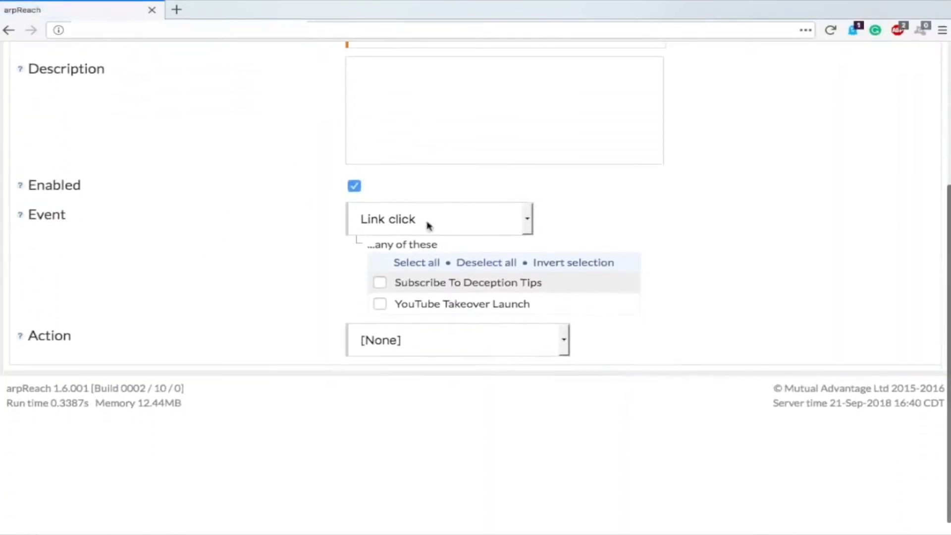
Step: Review the Event and Action choices, keeping Link click and leaving the action as [None]
left_click(407, 219)
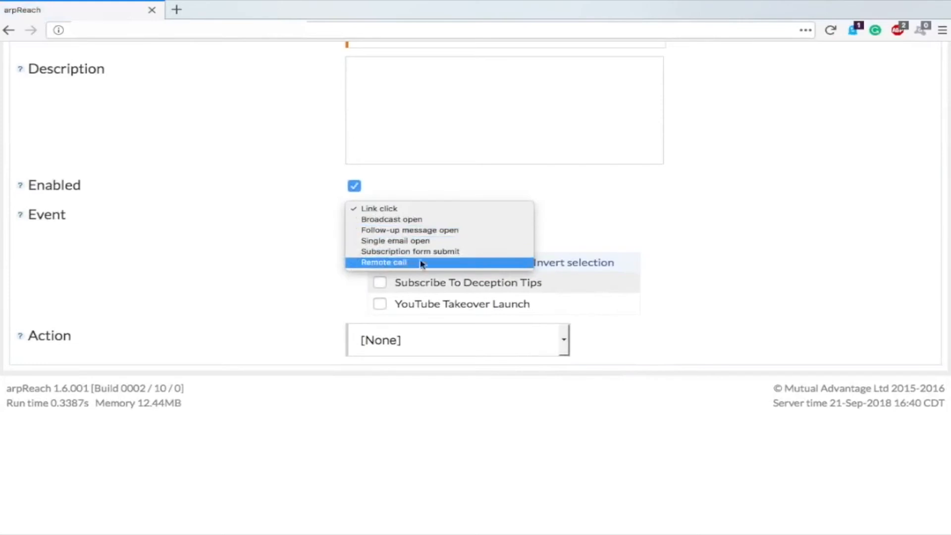
left_click(392, 210)
scroll(261, 234, "down", 1)
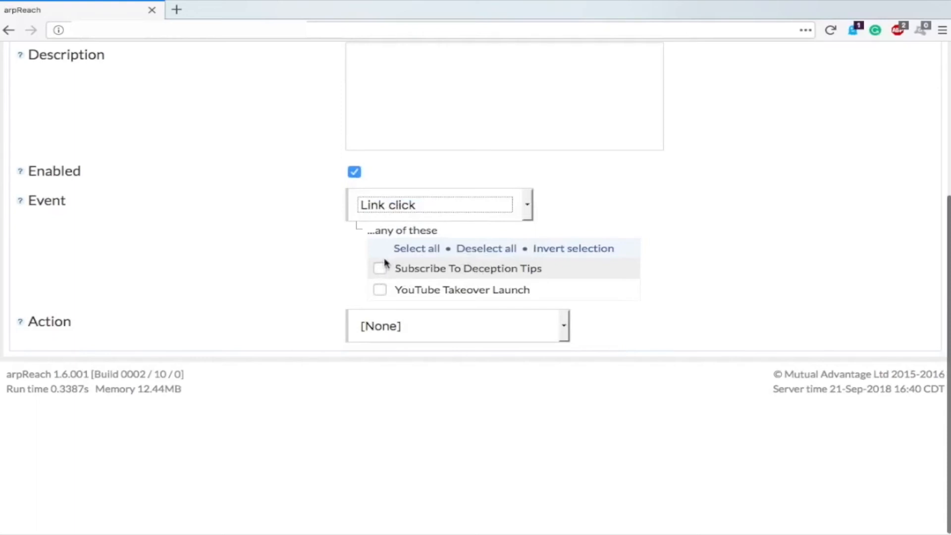
left_click(389, 325)
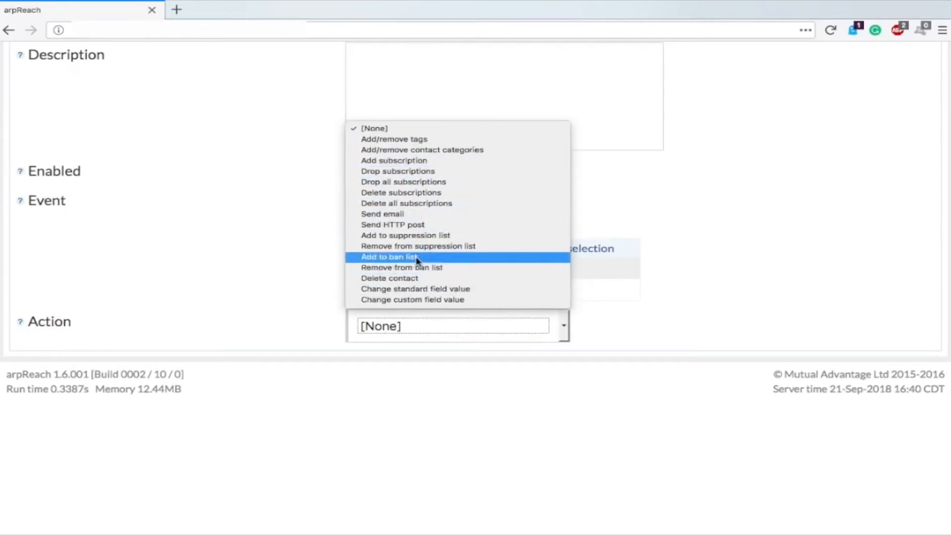
left_click(212, 207)
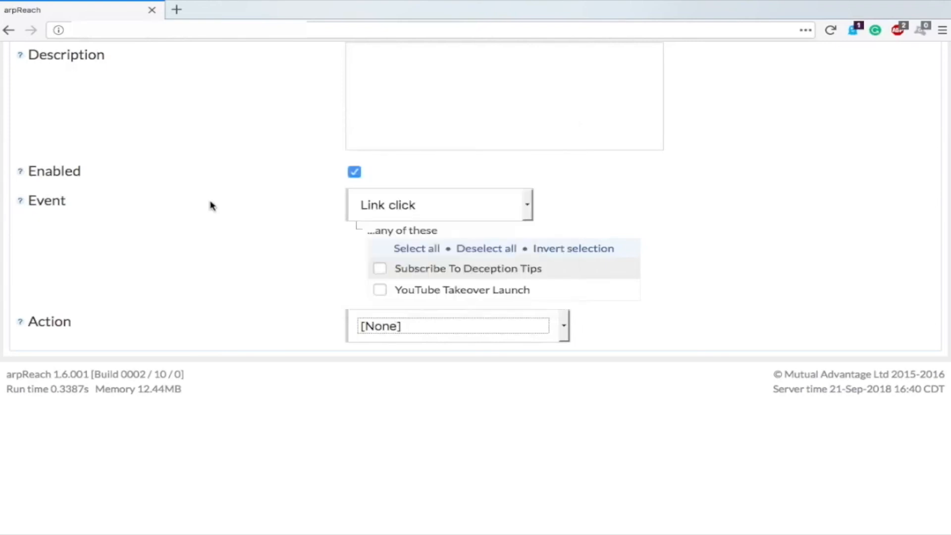
scroll(236, 281, "up", 4)
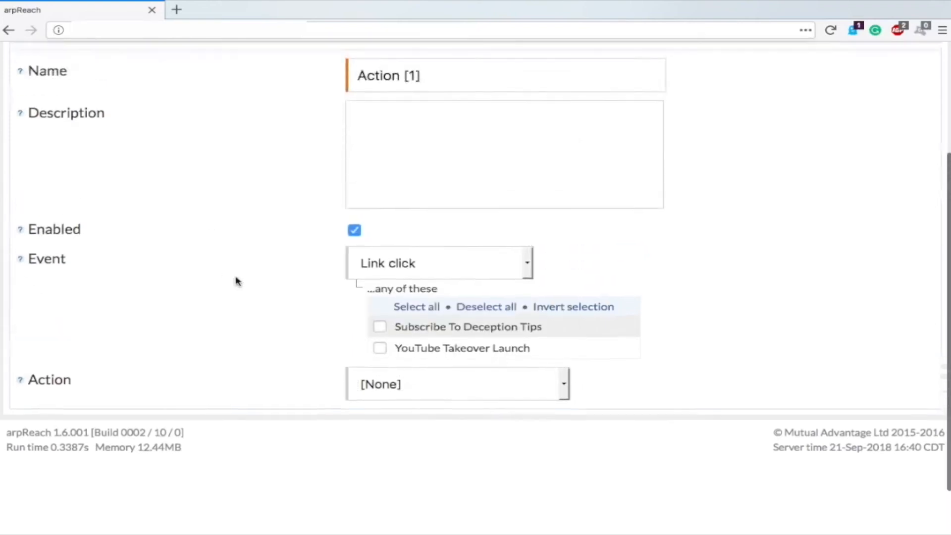
scroll(235, 278, "up", 1)
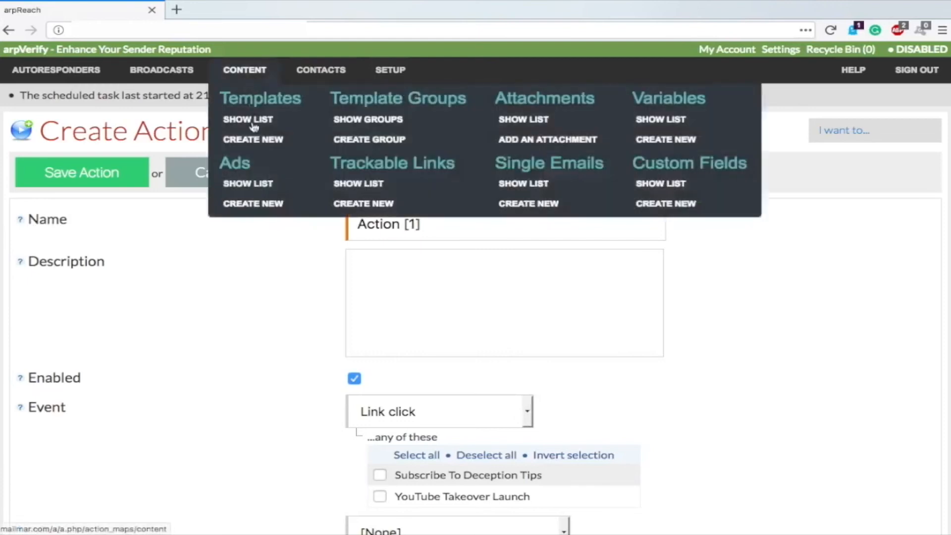
Step: Open Contacts > Show List to view all 9,139 contacts across 37 pages
mouse_move(164, 79)
mouse_move(244, 79)
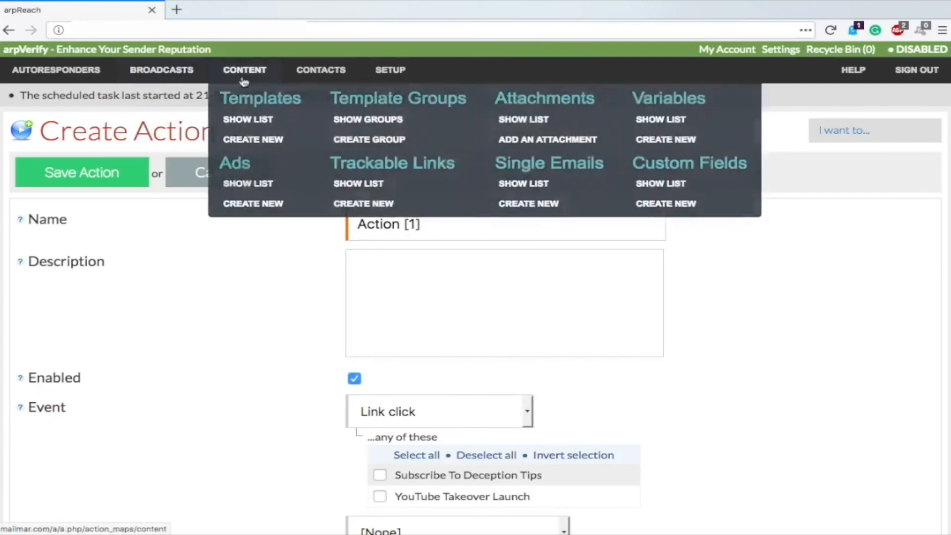
mouse_move(316, 75)
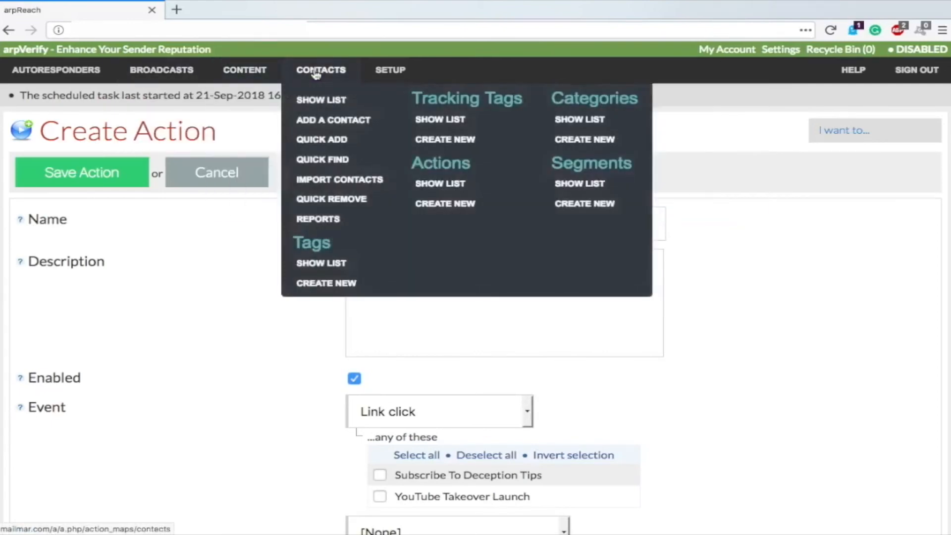
left_click(316, 103)
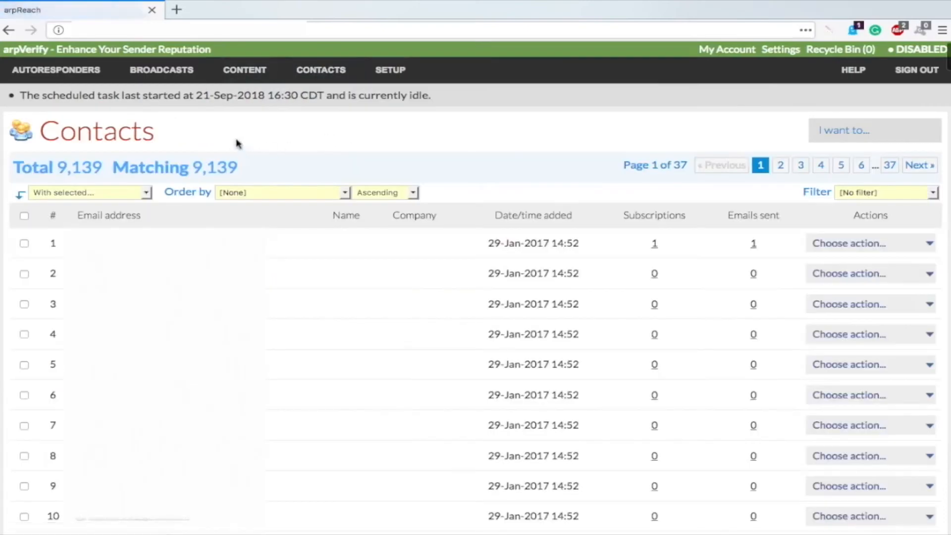
Step: Apply the 'In autoresponder' contact filter, leaving 7,455 of 9,139 contacts across 30 pages
left_click_drag(246, 176, 197, 170)
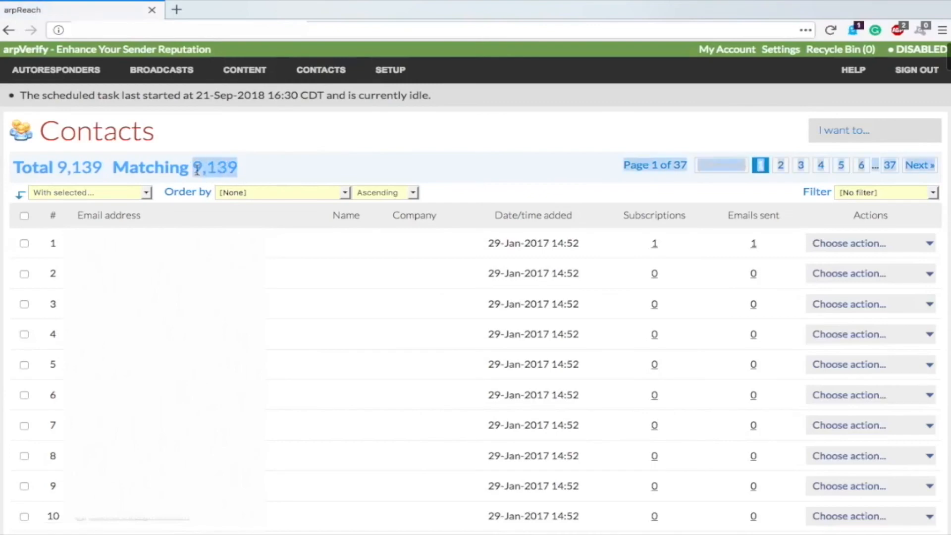
left_click(304, 143)
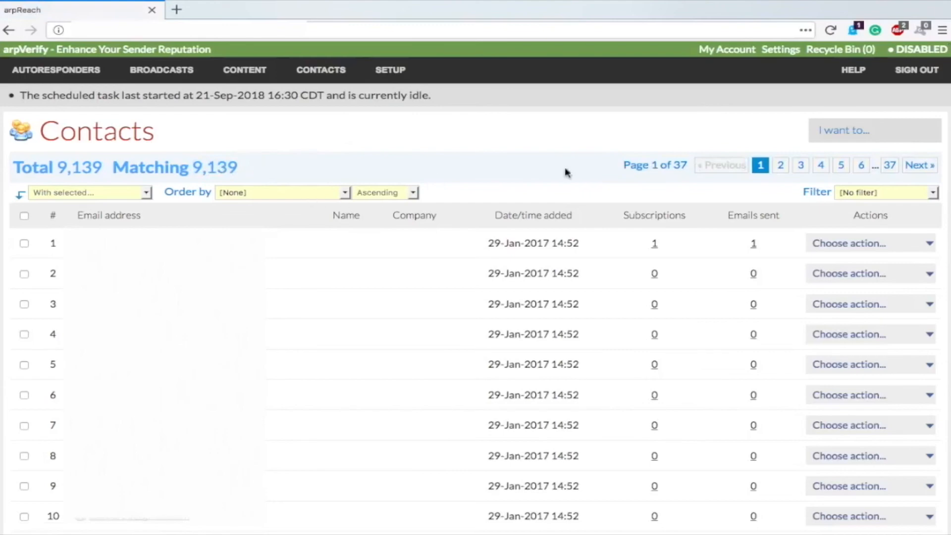
left_click(931, 196)
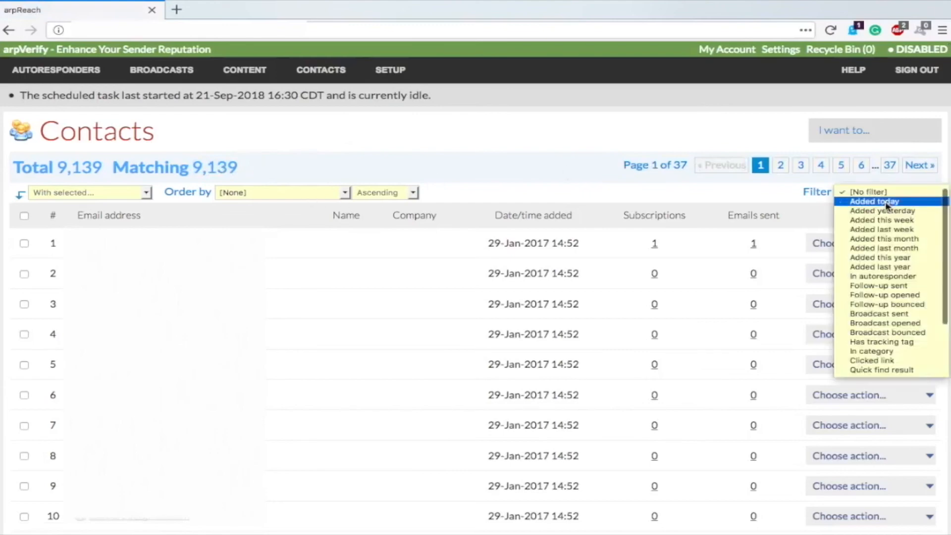
scroll(888, 267, "down", 2)
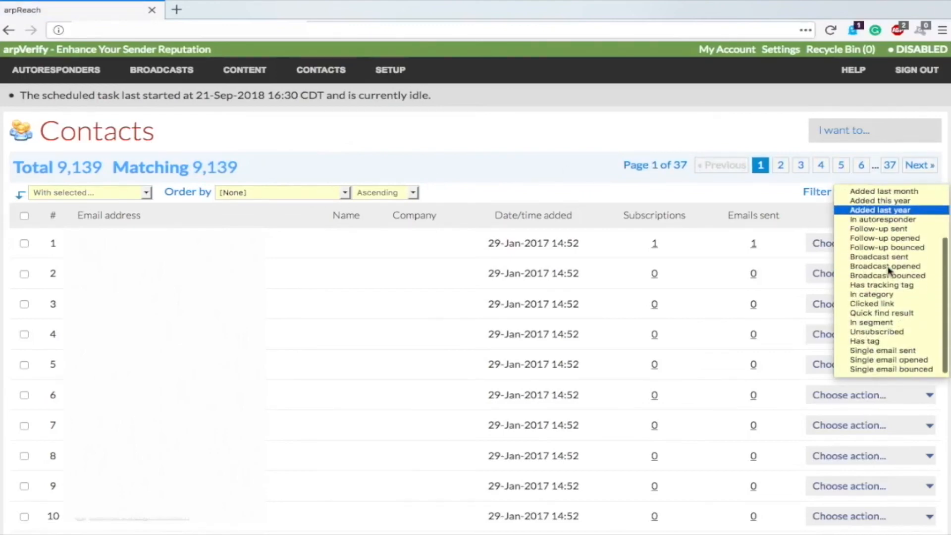
scroll(888, 297, "up", 2)
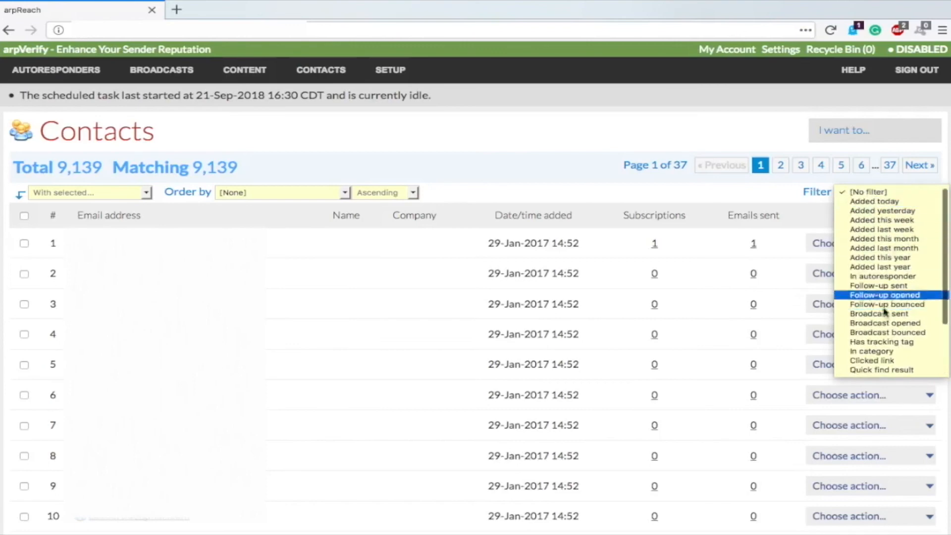
scroll(886, 320, "down", 1)
scroll(886, 319, "down", 1)
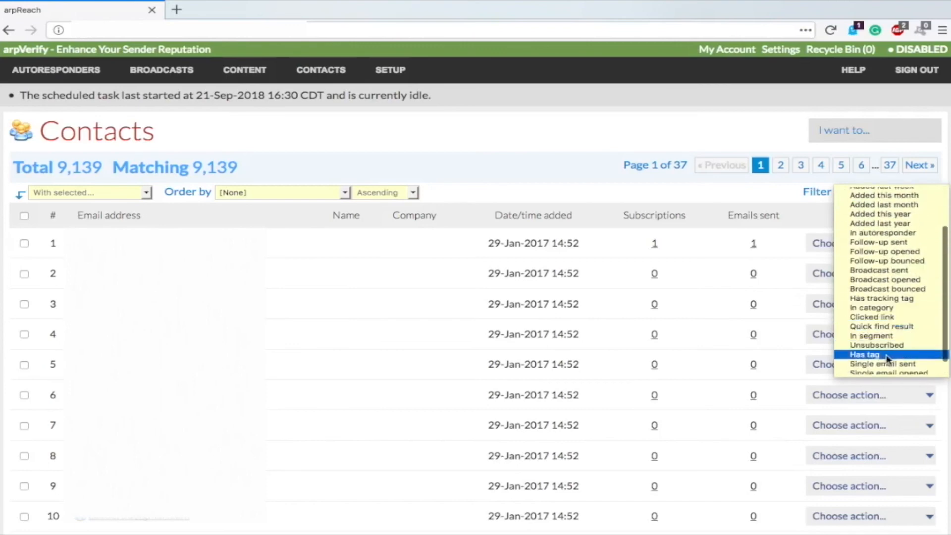
scroll(889, 329, "down", 1)
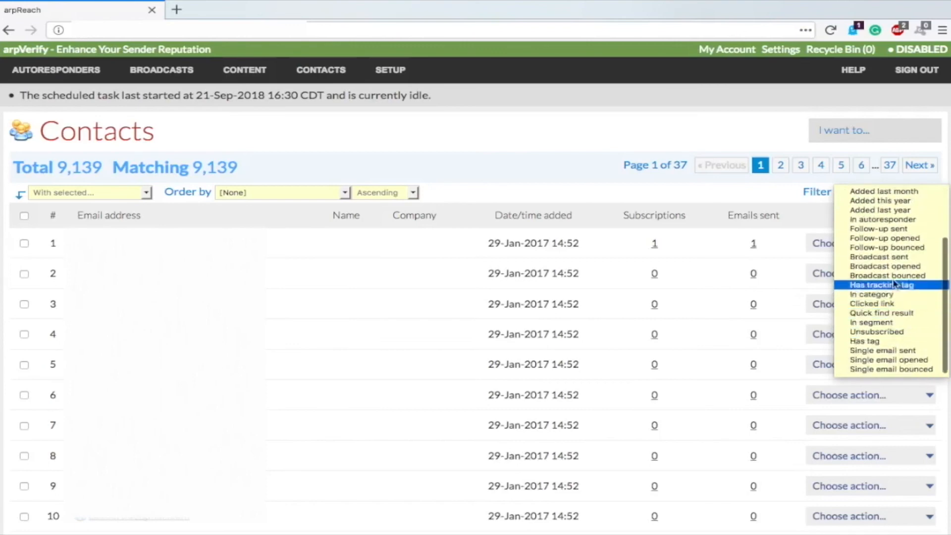
left_click(881, 219)
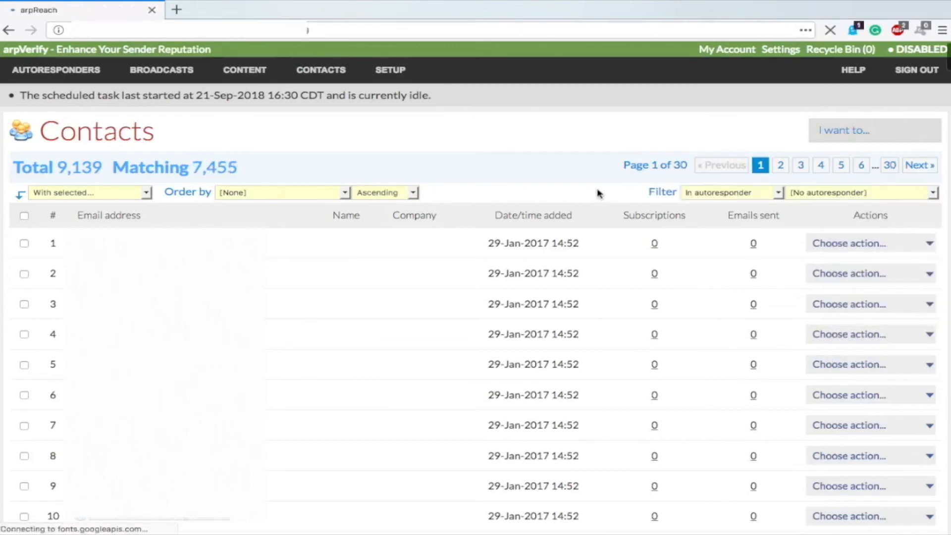
left_click(837, 193)
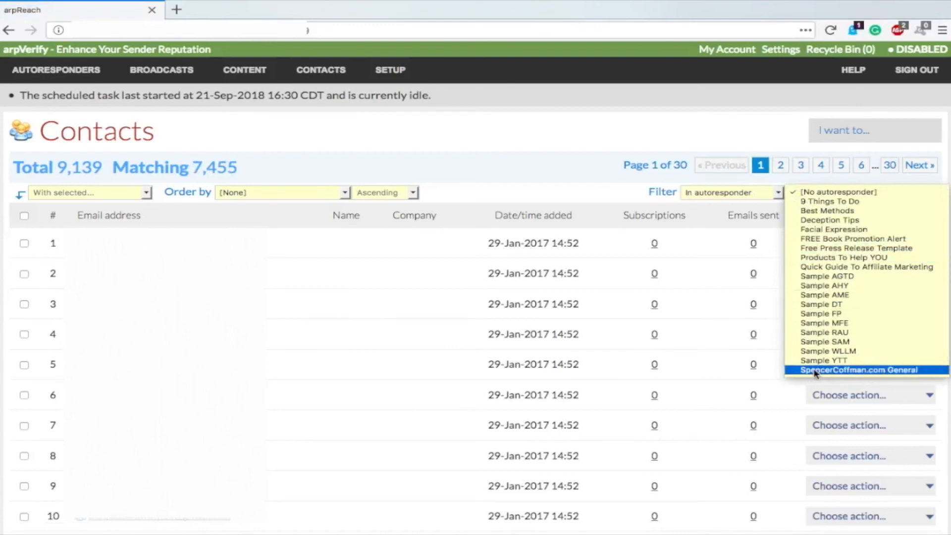
left_click(872, 192)
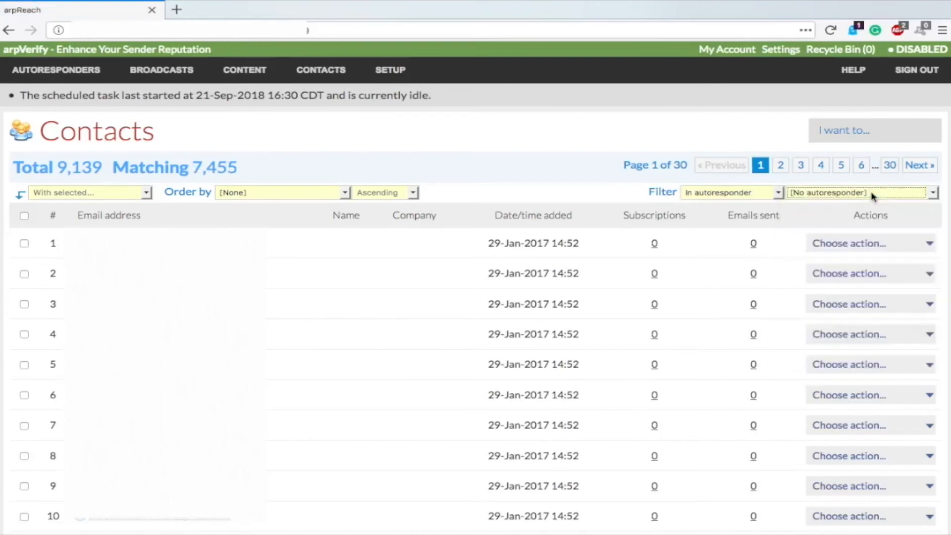
left_click(472, 167)
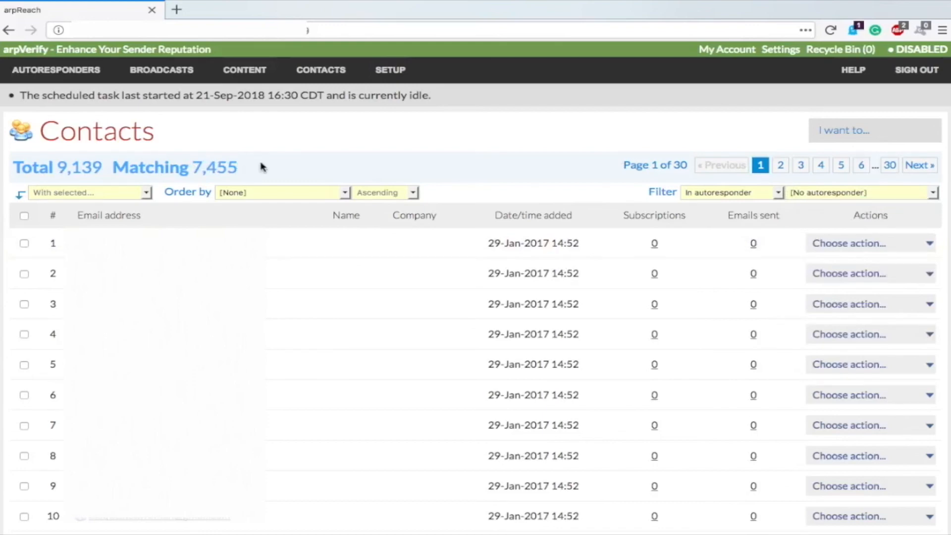
Step: Tick the header checkbox to select all contacts on the filtered list
left_click(24, 219)
scroll(149, 298, "down", 20)
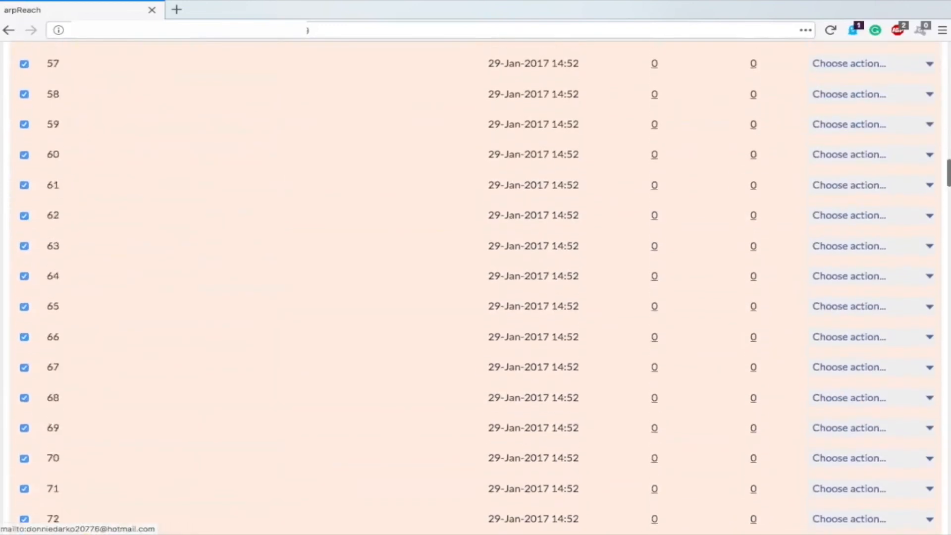
scroll(173, 297, "down", 20)
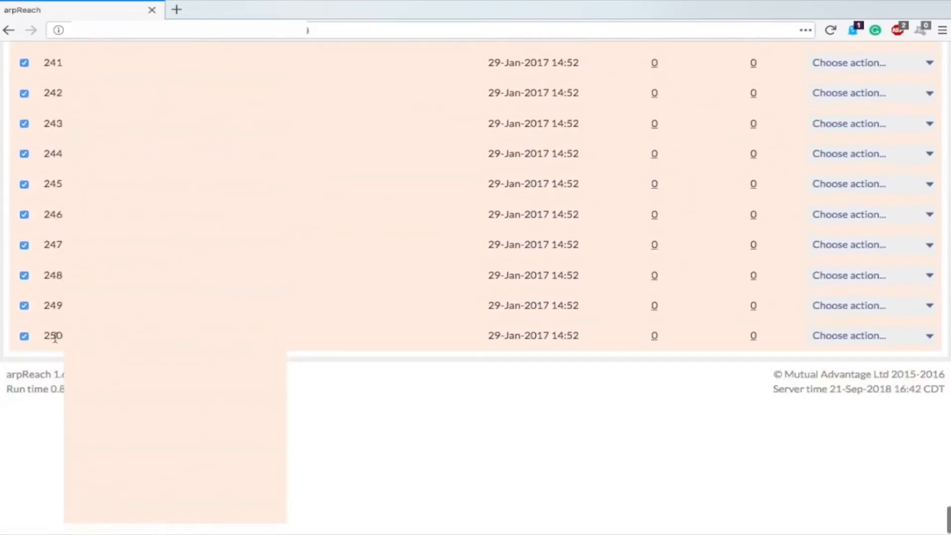
scroll(322, 387, "up", 20)
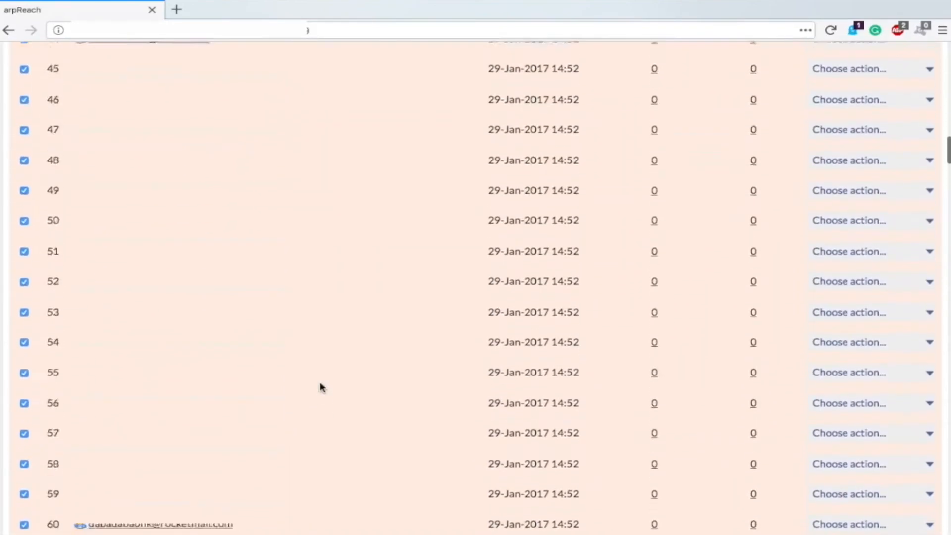
scroll(322, 387, "up", 20)
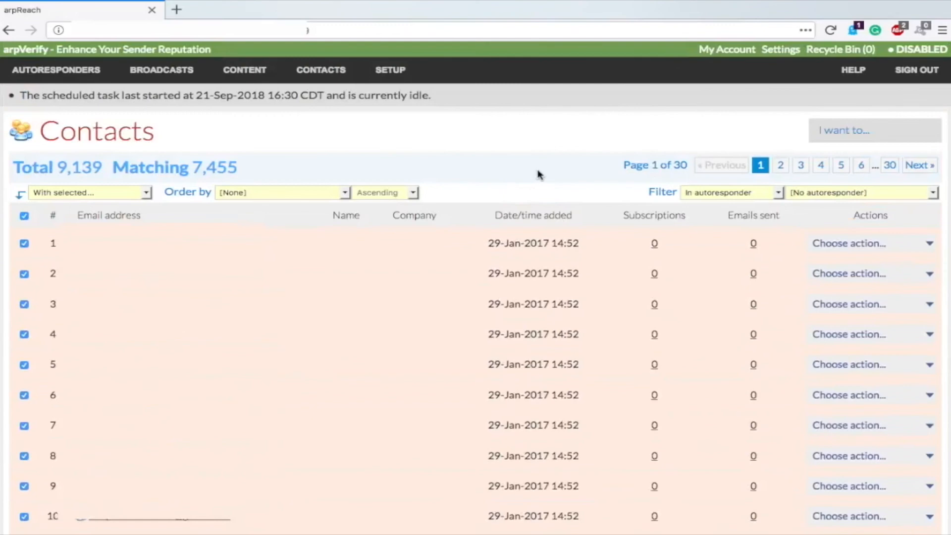
Step: Look through the 'I want to...' menu of contact tasks without choosing one
left_click(840, 132)
scroll(449, 169, "down", 20)
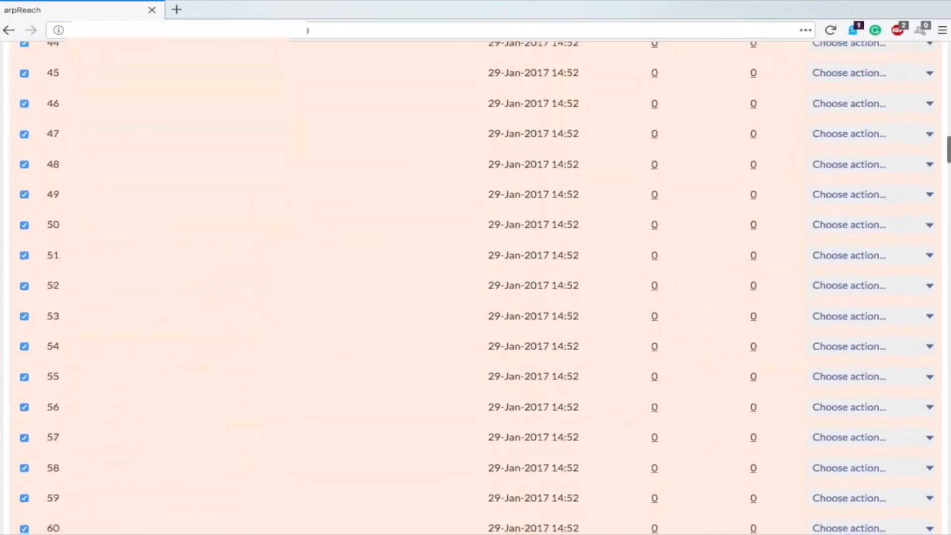
scroll(476, 288, "down", 12)
scroll(476, 287, "up", 20)
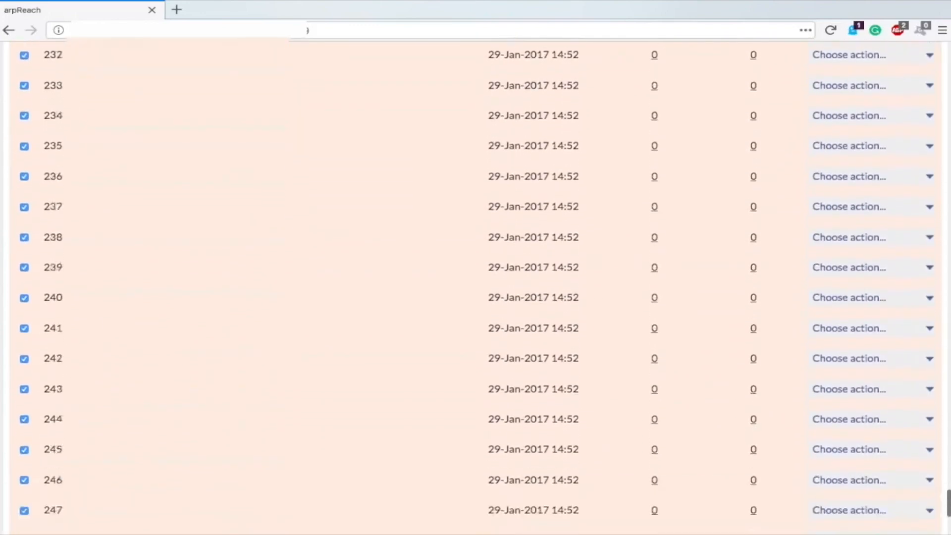
scroll(382, 162, "up", 10)
mouse_move(865, 141)
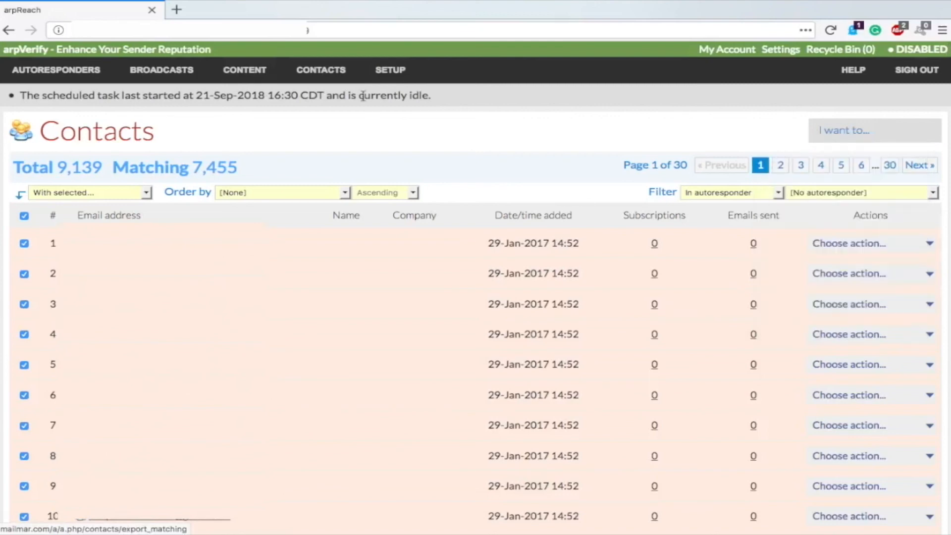
left_click_drag(200, 168, 237, 170)
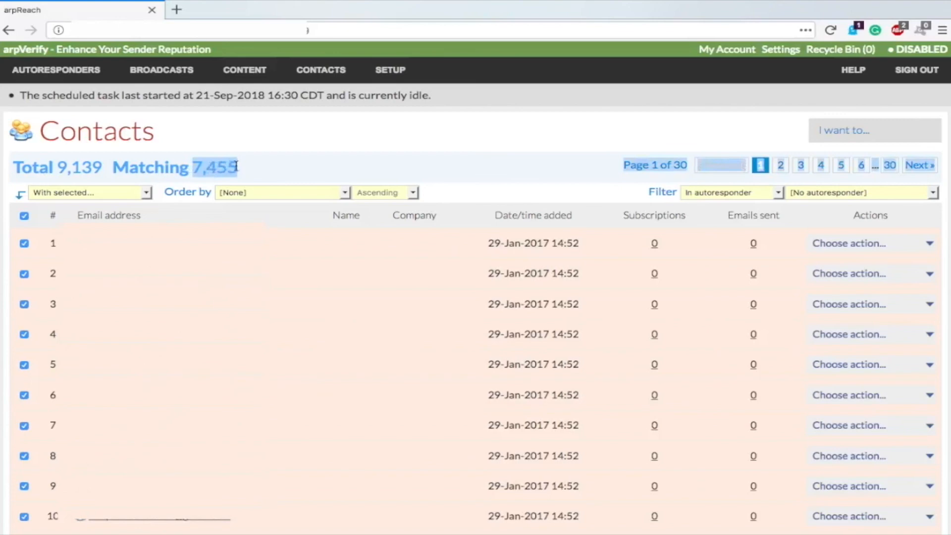
left_click(263, 170)
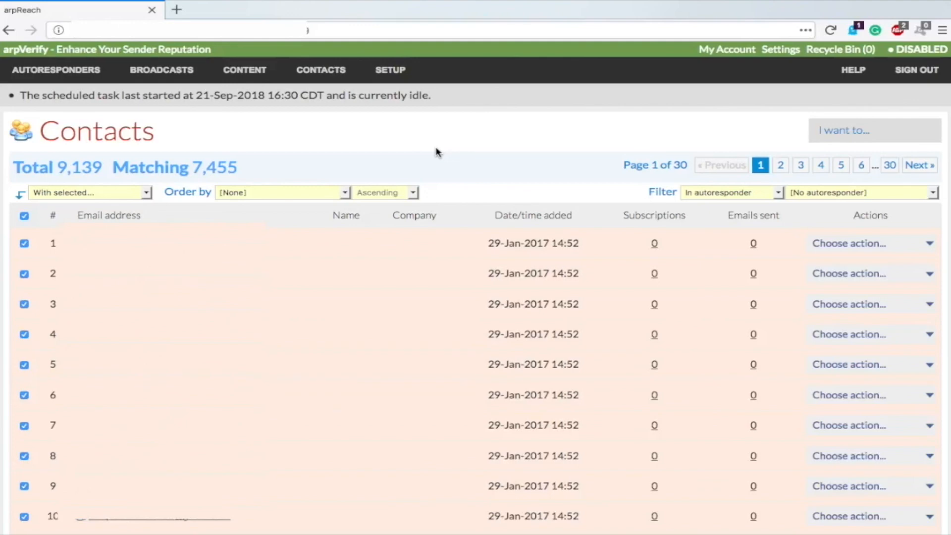
left_click(62, 195)
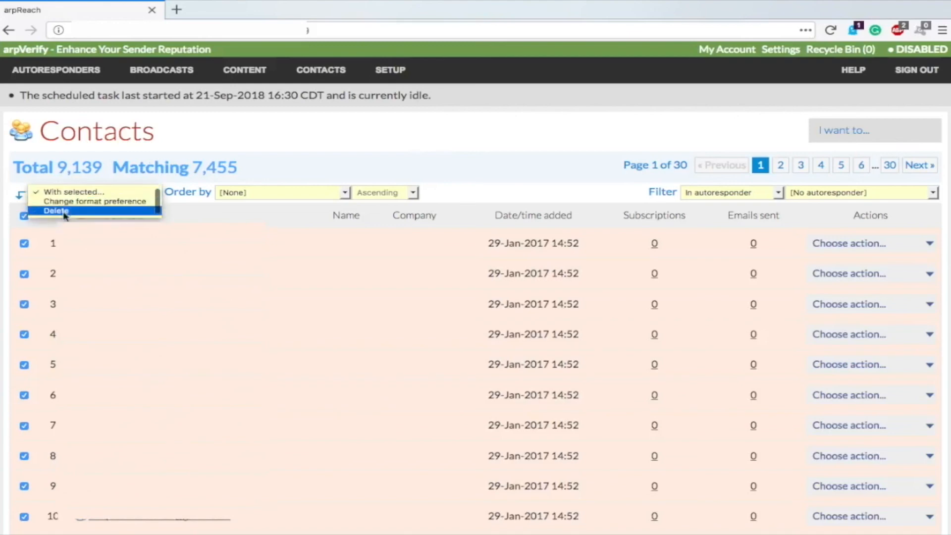
left_click(379, 130)
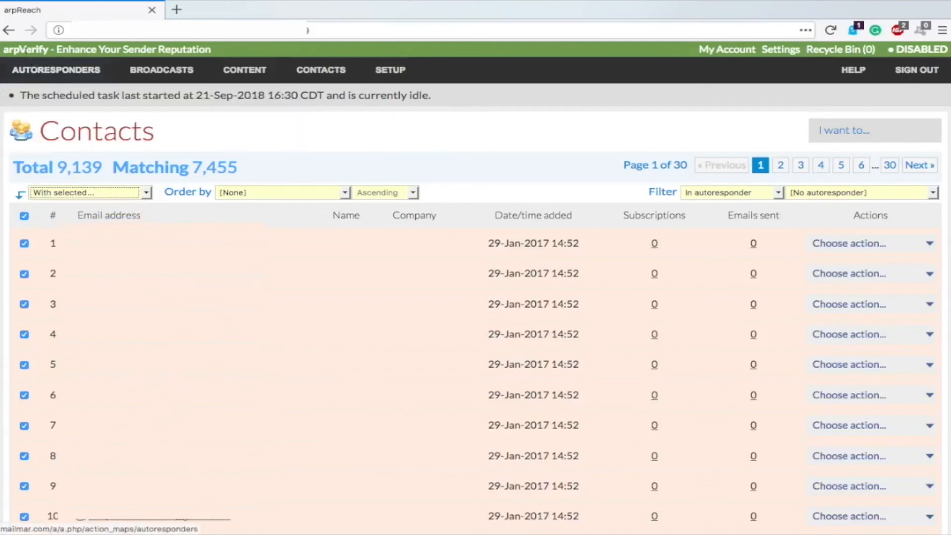
mouse_move(56, 70)
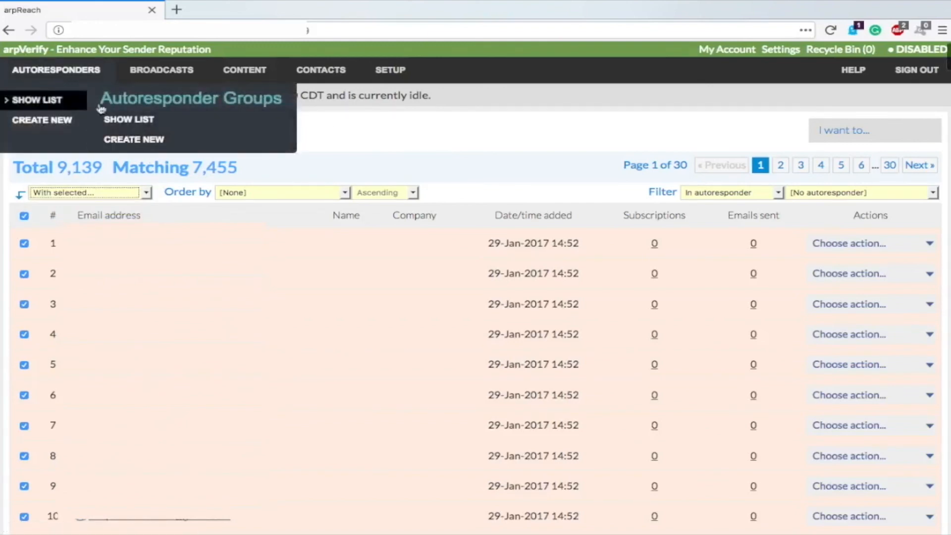
Step: Open the Autoresponders list showing Deception Tips (130) and SpencerCoffman.com General (358)
left_click(46, 102)
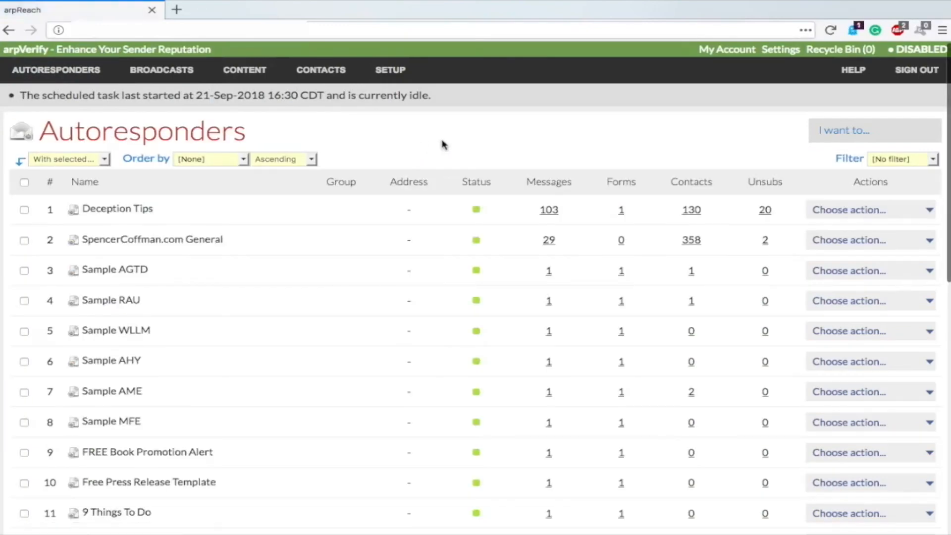
scroll(443, 144, "down", 1)
scroll(442, 145, "down", 1)
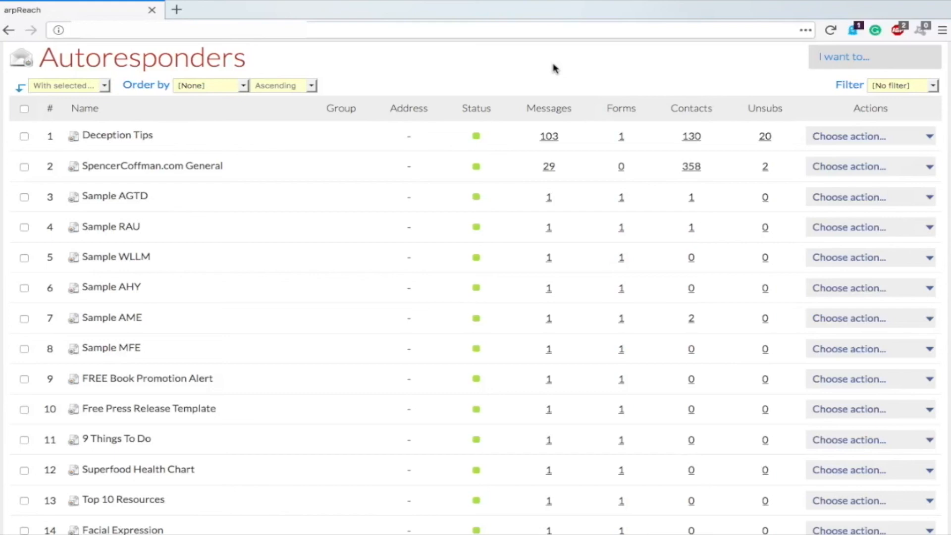
scroll(553, 69, "up", 2)
mouse_move(383, 71)
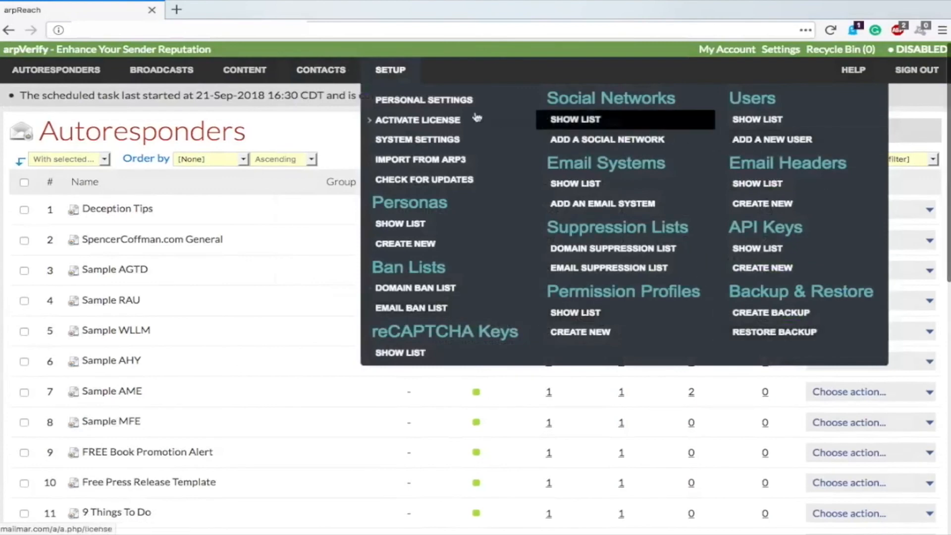
mouse_move(346, 71)
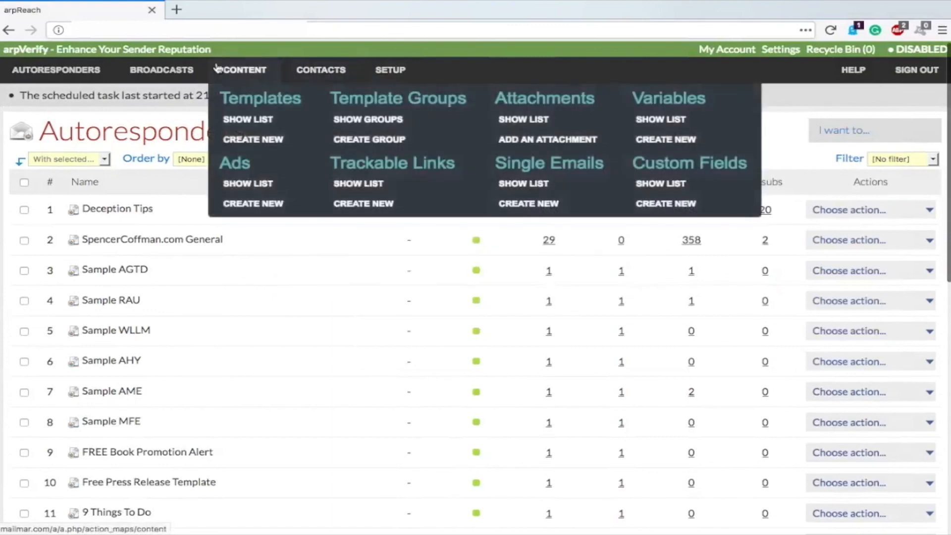
mouse_move(84, 71)
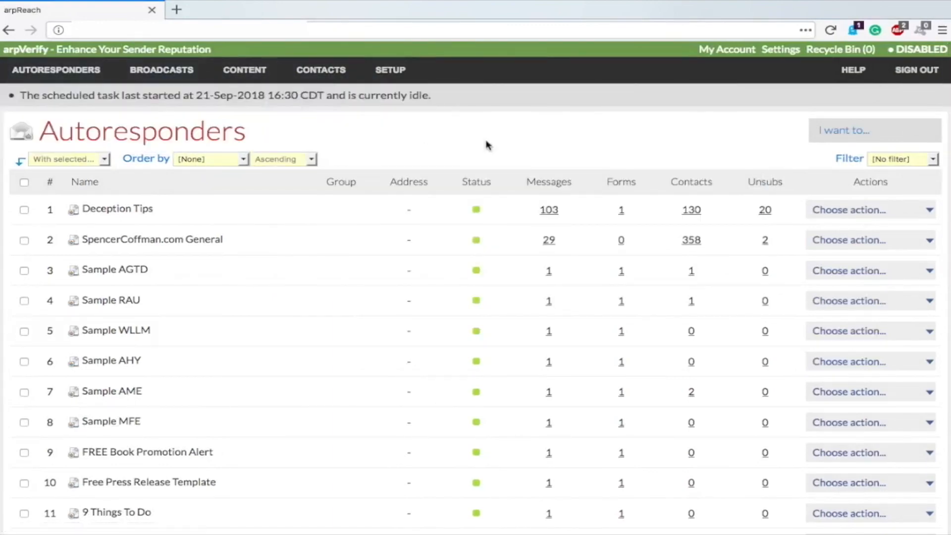